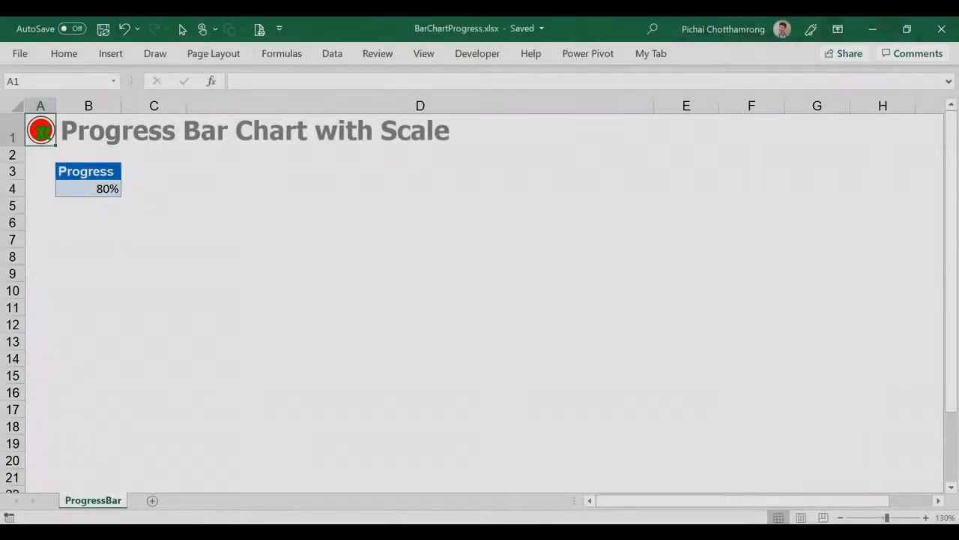
Step: Insert a 2-D clustered bar chart from the Progress data in B3:B4
{"action": "left_click_drag", "start_coordinate": [88, 171], "coordinate": [88, 188]}
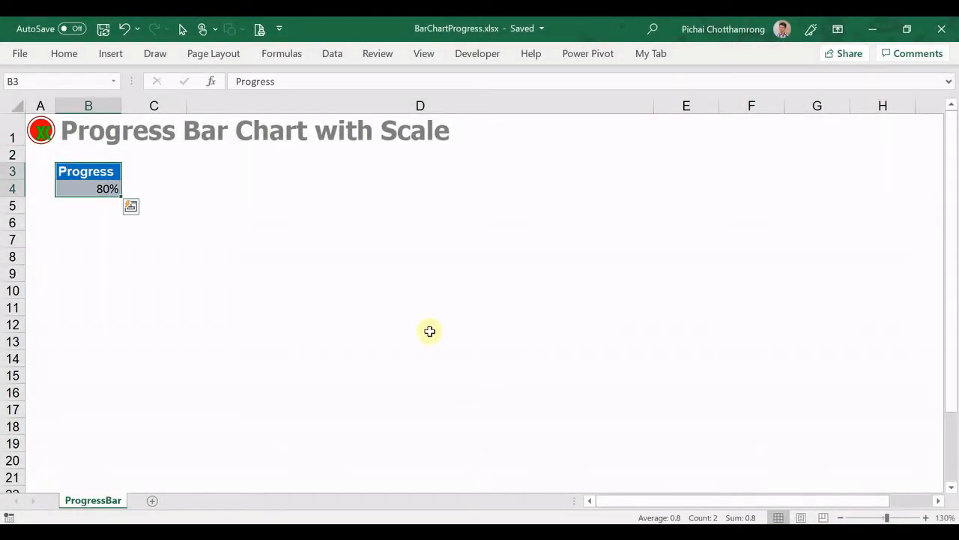
{"action": "left_click", "coordinate": [112, 54]}
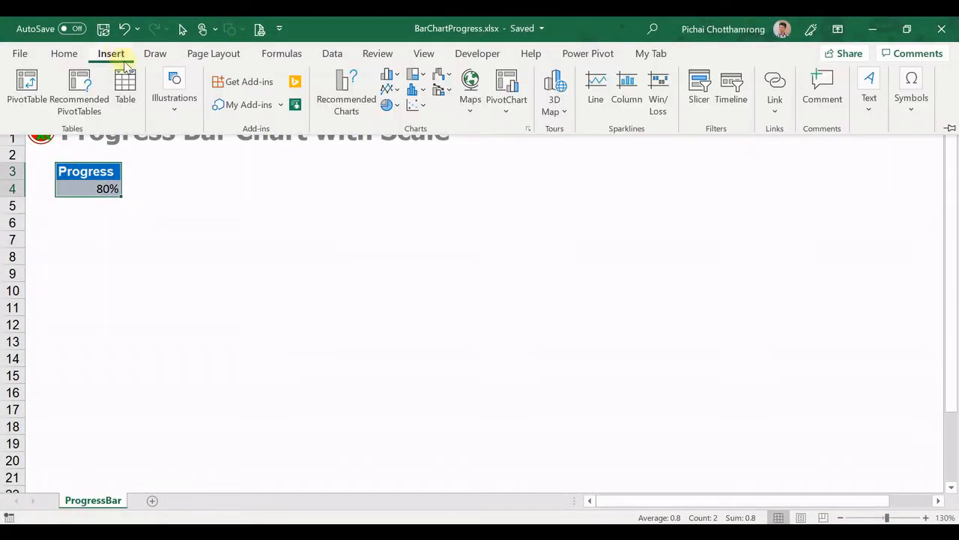
{"action": "left_click", "coordinate": [399, 80]}
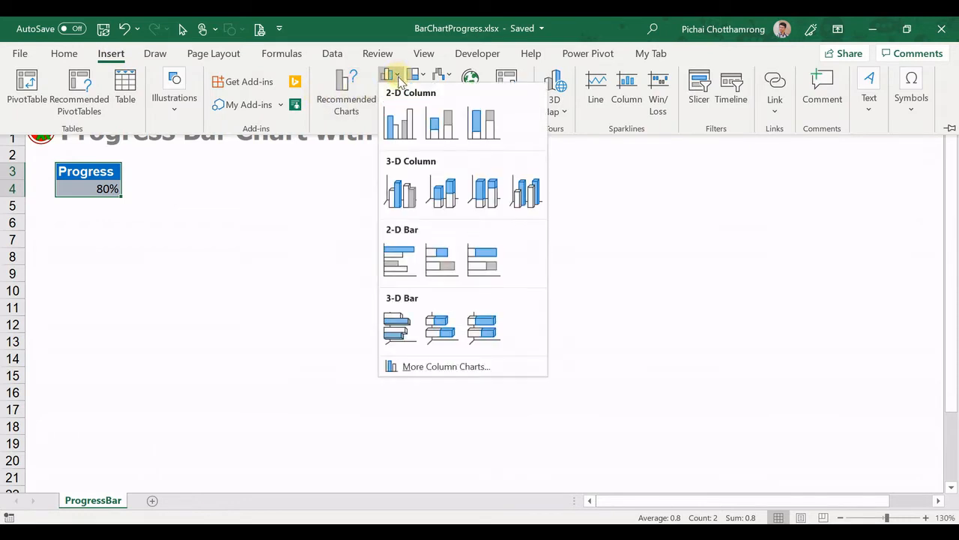
{"action": "left_click", "coordinate": [398, 259]}
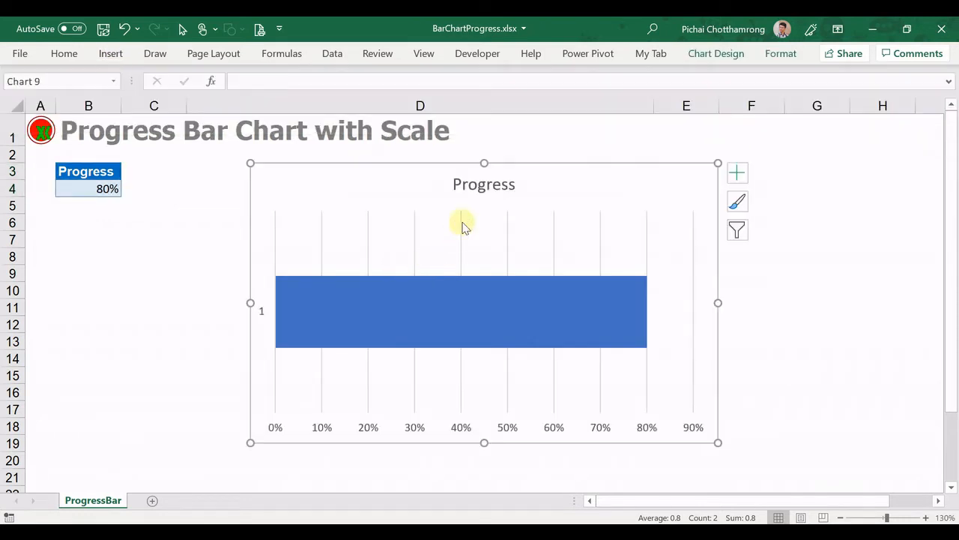
Step: Delete the bar chart's title and its vertical gridlines
{"action": "right_click", "coordinate": [475, 187]}
{"action": "key", "text": "Escape"}
{"action": "key", "text": "Delete"}
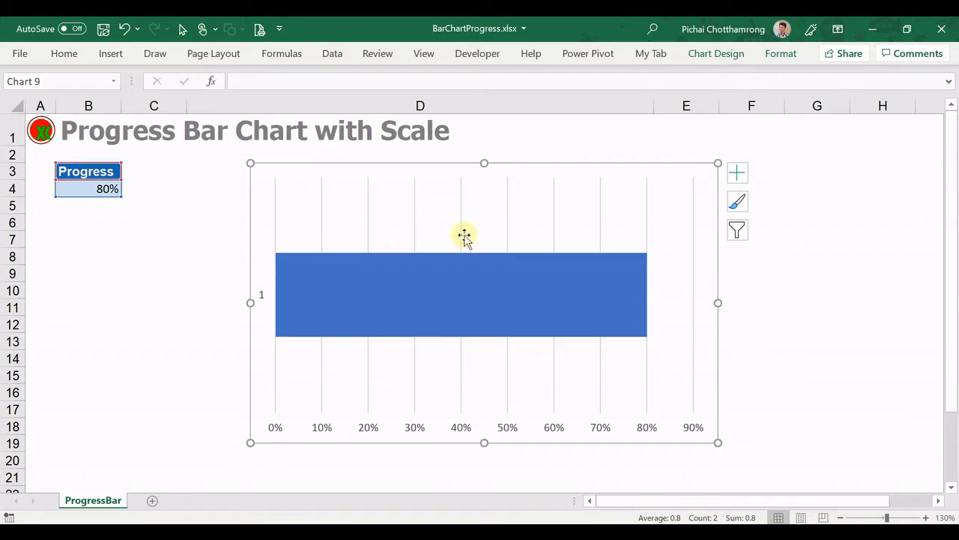
{"action": "right_click", "coordinate": [461, 217]}
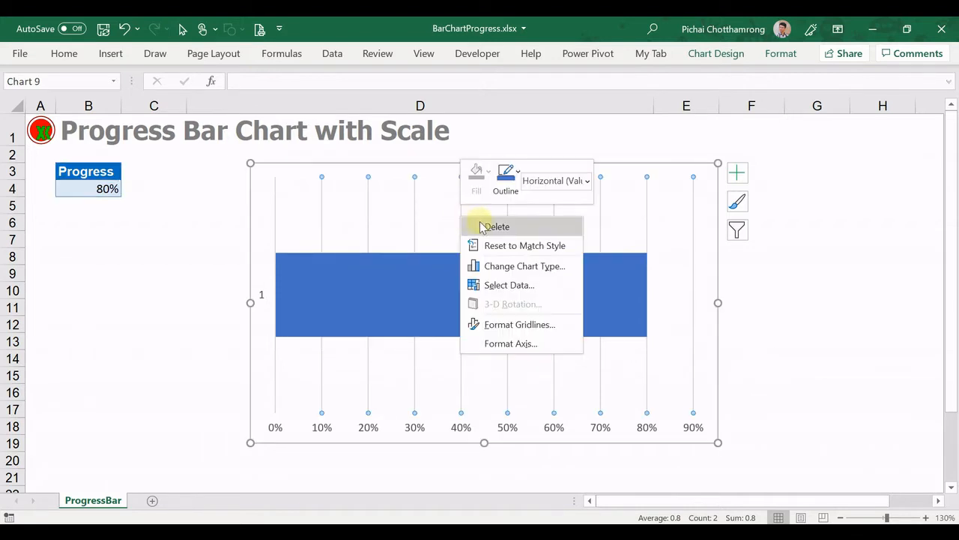
{"action": "left_click", "coordinate": [485, 223]}
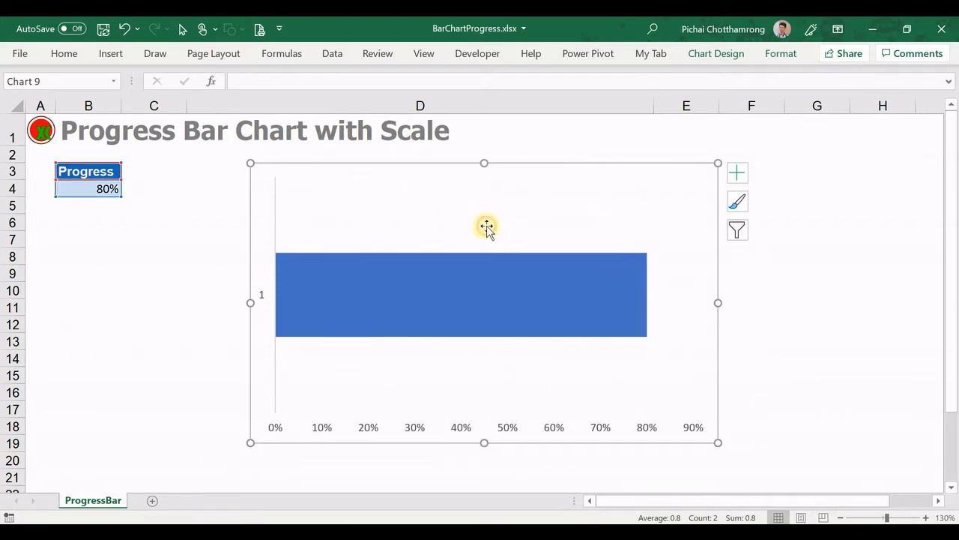
Step: Delete the chart's vertical category axis
{"action": "right_click", "coordinate": [262, 298]}
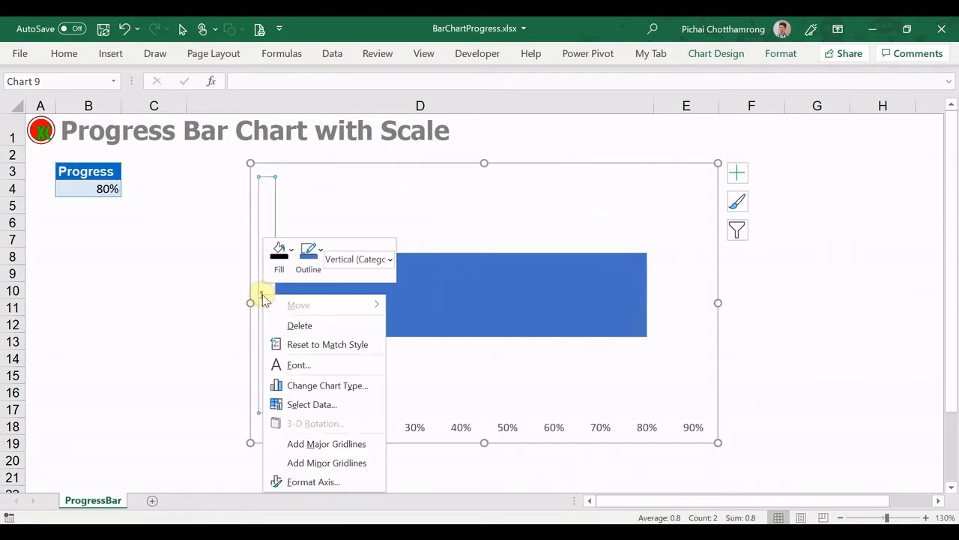
{"action": "left_click", "coordinate": [323, 327]}
{"action": "left_click", "coordinate": [528, 233]}
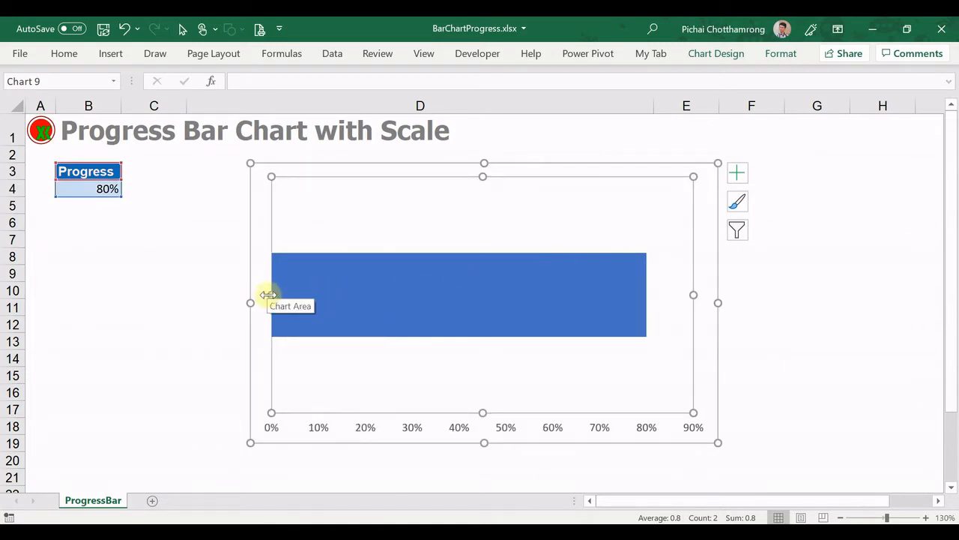
Step: Resize the chart horizontally so both side edges snap to the borders of column D
{"action": "left_click_drag", "start_coordinate": [247, 302], "coordinate": [211, 294]}
{"action": "key", "text": "alt"}
{"action": "key", "text": "alt"}
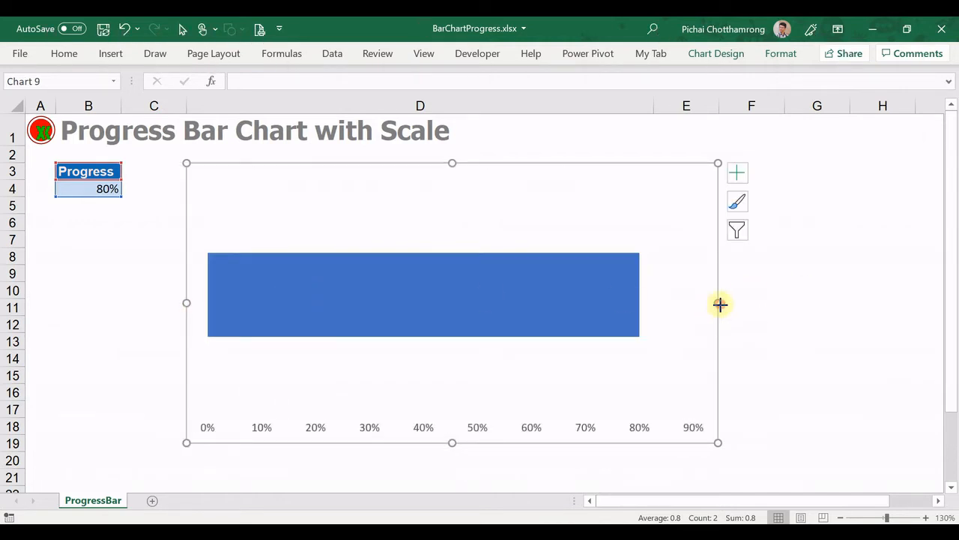
{"action": "left_click_drag", "start_coordinate": [720, 305], "coordinate": [657, 304]}
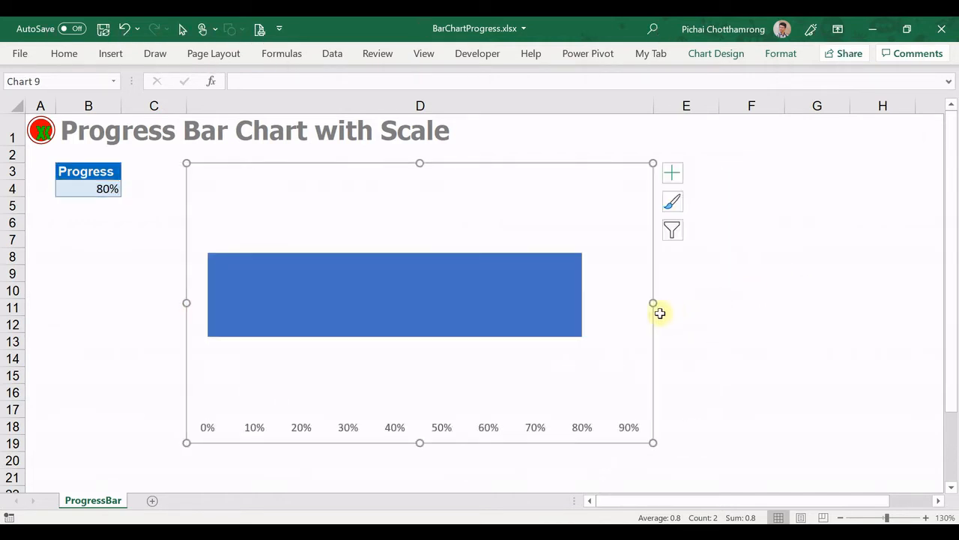
Step: Shrink the plot area inside the chart from above, below and the start of the bar
{"action": "left_click", "coordinate": [490, 346]}
{"action": "left_click_drag", "start_coordinate": [417, 413], "coordinate": [417, 392]}
{"action": "left_click_drag", "start_coordinate": [417, 176], "coordinate": [418, 198]}
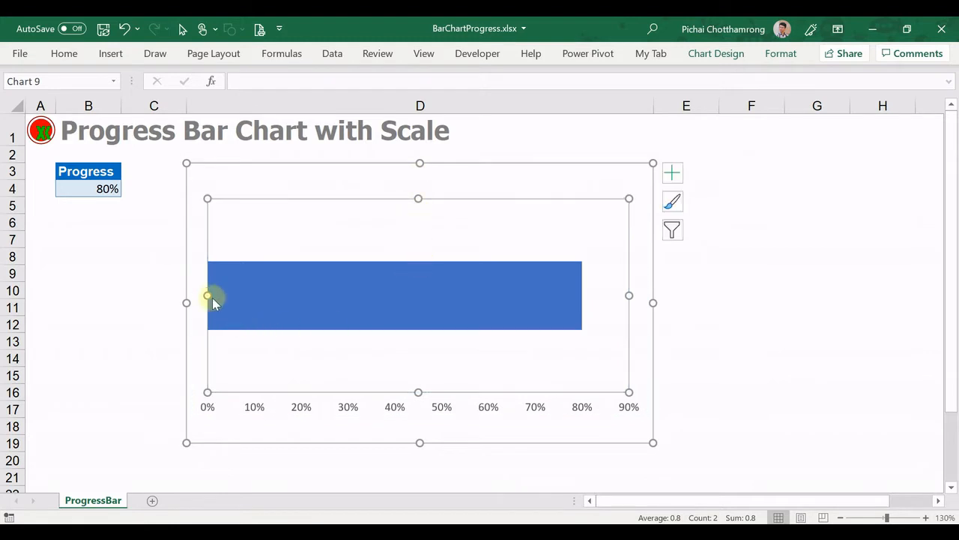
{"action": "left_click_drag", "start_coordinate": [205, 295], "coordinate": [253, 294]}
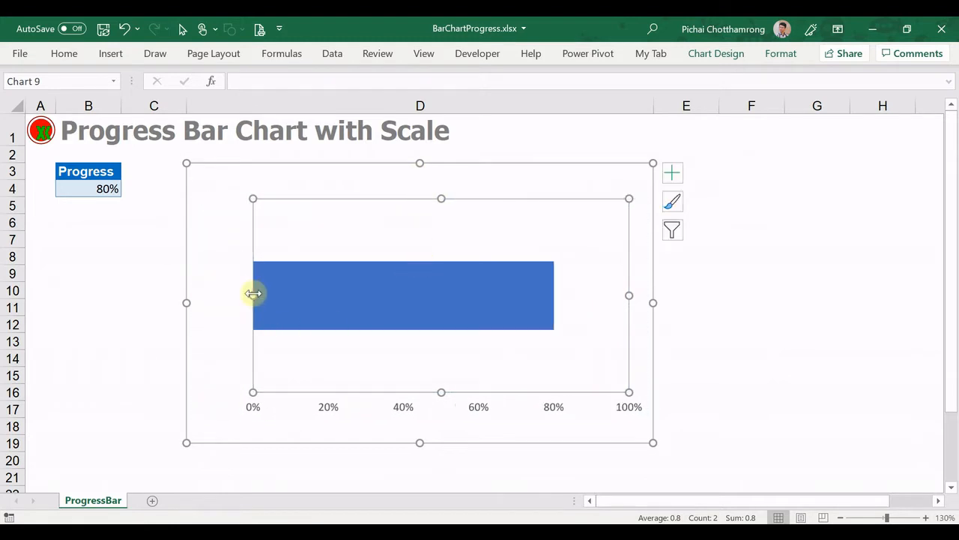
Step: Fix the horizontal axis's maximum bound at 1.0
{"action": "right_click", "coordinate": [404, 407]}
{"action": "left_click", "coordinate": [448, 395]}
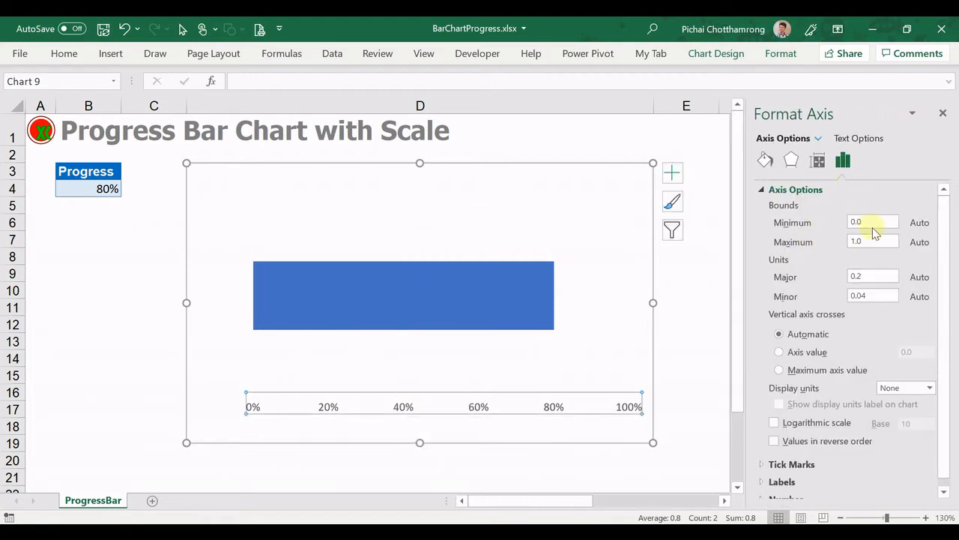
{"action": "left_click", "coordinate": [873, 242]}
{"action": "type", "text": "1"}
{"action": "key", "text": "Return"}
{"action": "key", "text": "Tab"}
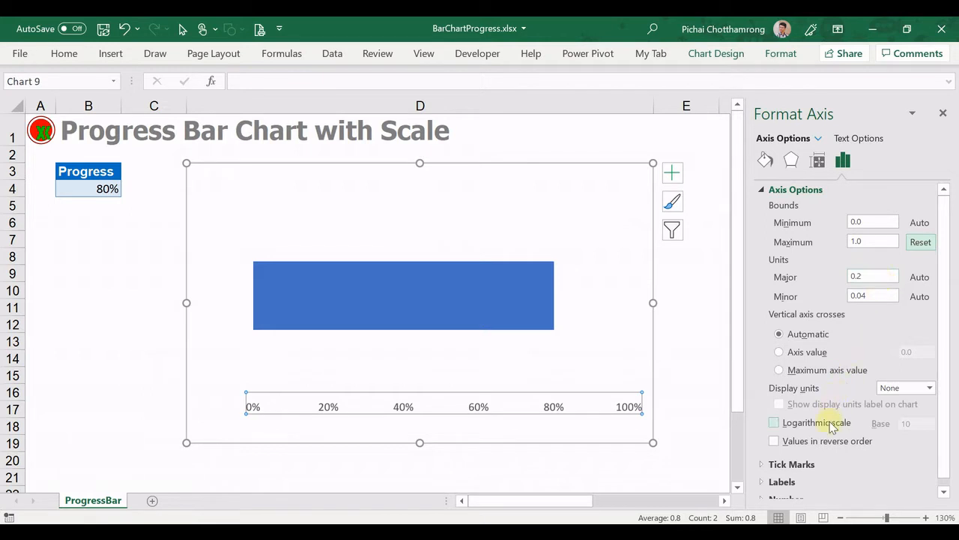
Step: Hide the horizontal axis labels by setting their label position to None
{"action": "left_click", "coordinate": [780, 481]}
{"action": "left_click", "coordinate": [897, 469]}
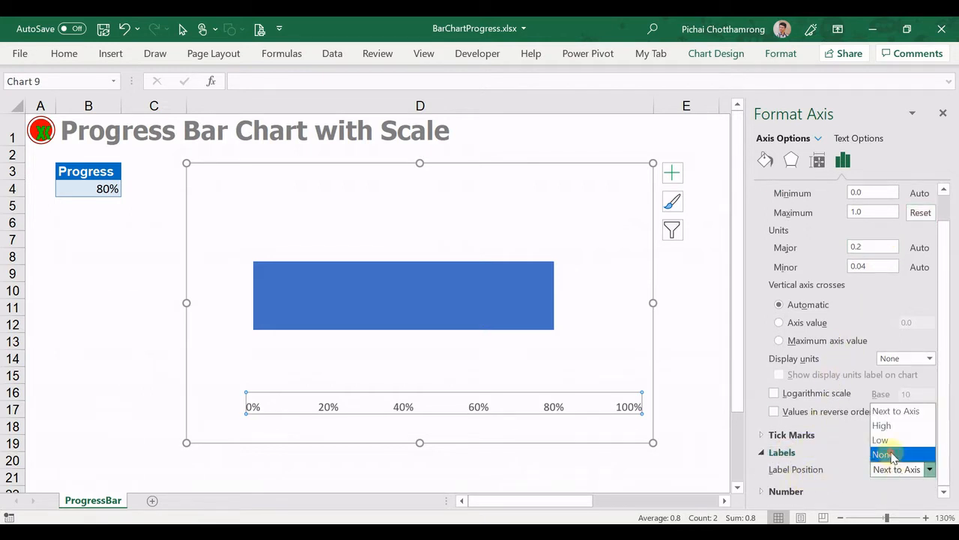
{"action": "left_click", "coordinate": [881, 455]}
{"action": "left_click", "coordinate": [466, 422]}
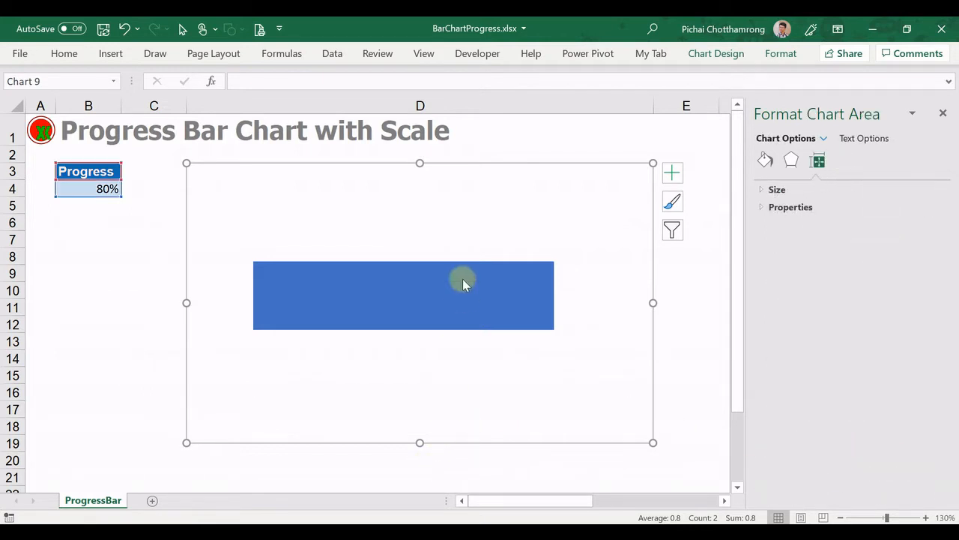
Step: Extend the plot area slightly downward and reduce the chart's height so it ends at row 8
{"action": "left_click", "coordinate": [472, 240]}
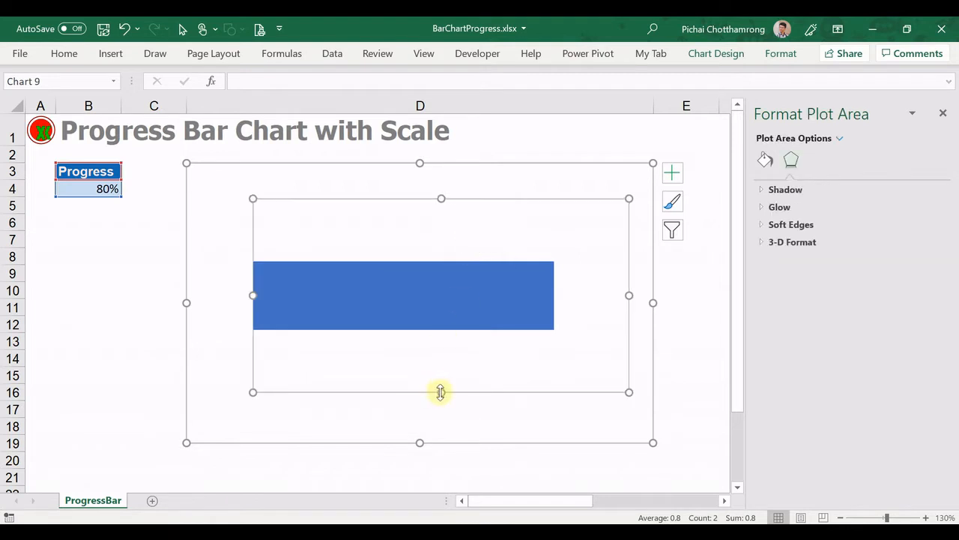
{"action": "left_click_drag", "start_coordinate": [441, 392], "coordinate": [441, 409]}
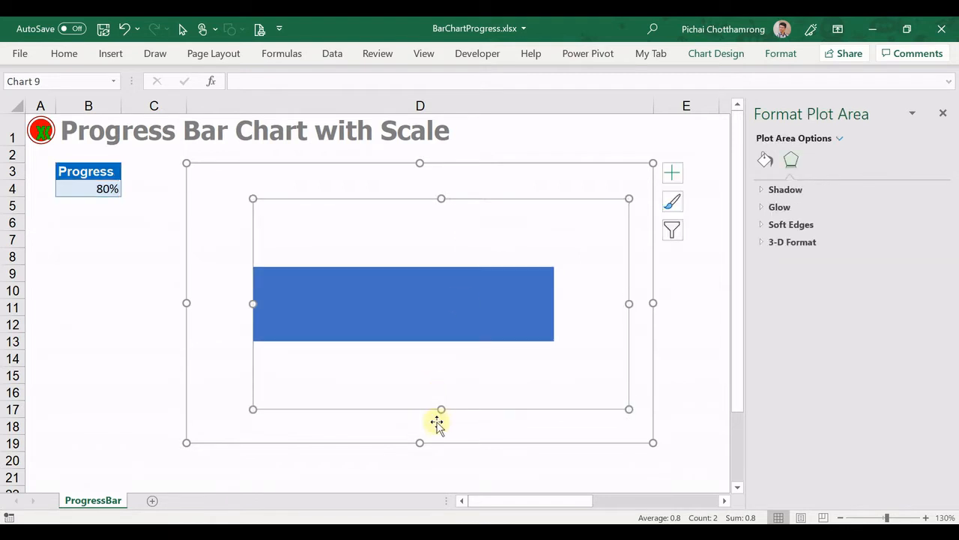
{"action": "left_click_drag", "start_coordinate": [419, 445], "coordinate": [419, 263]}
Step: Add a data series named Scale with the value ={1} to the chart and order it above Progress
{"action": "right_click", "coordinate": [227, 210]}
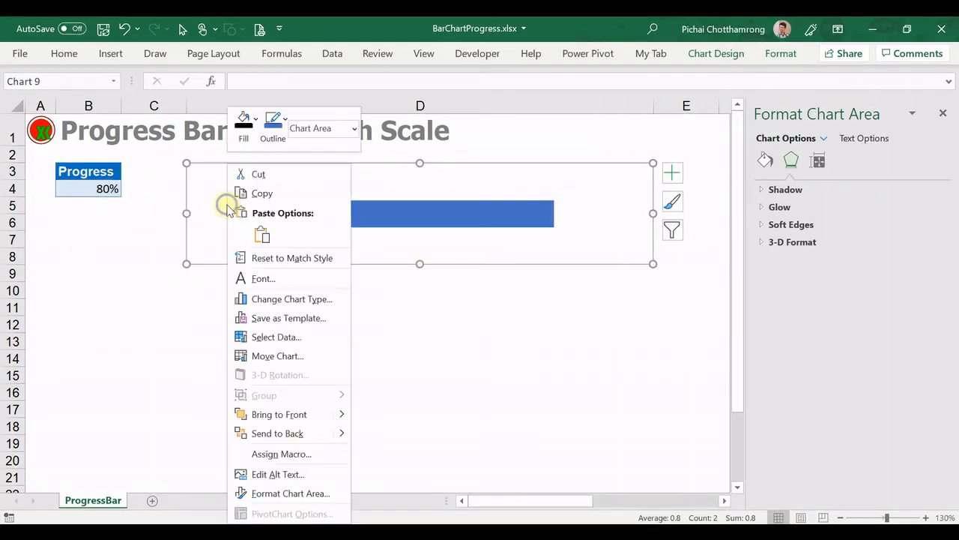
{"action": "left_click", "coordinate": [259, 336]}
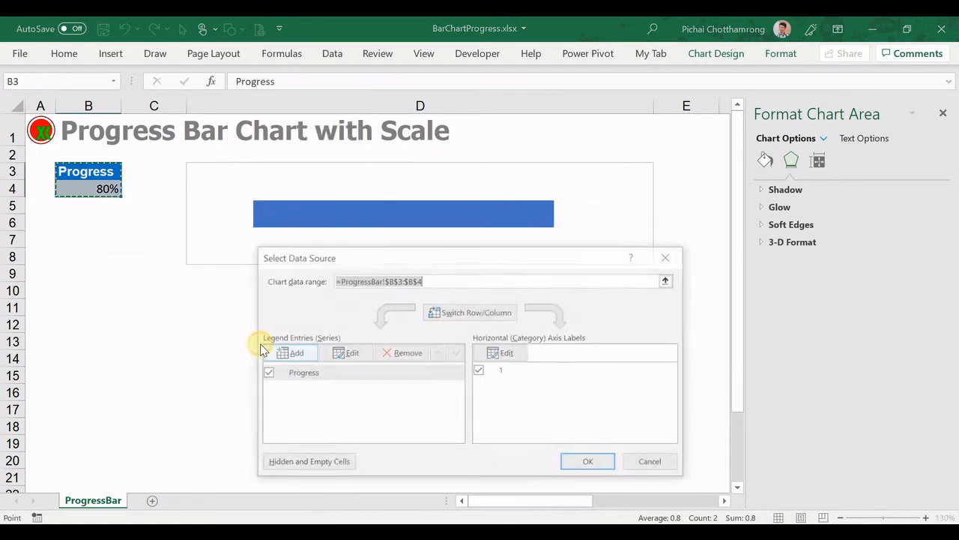
{"action": "left_click", "coordinate": [290, 352]}
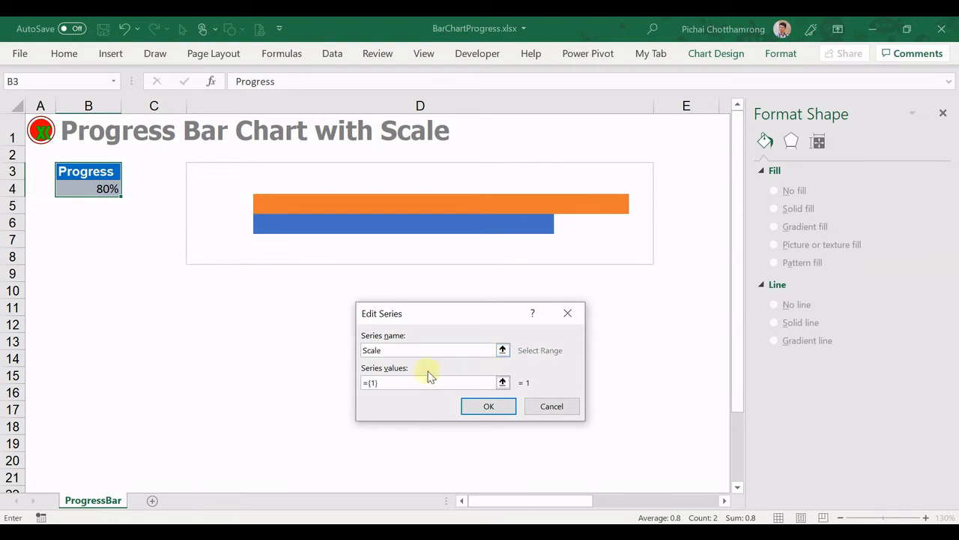
{"action": "left_click", "coordinate": [478, 405]}
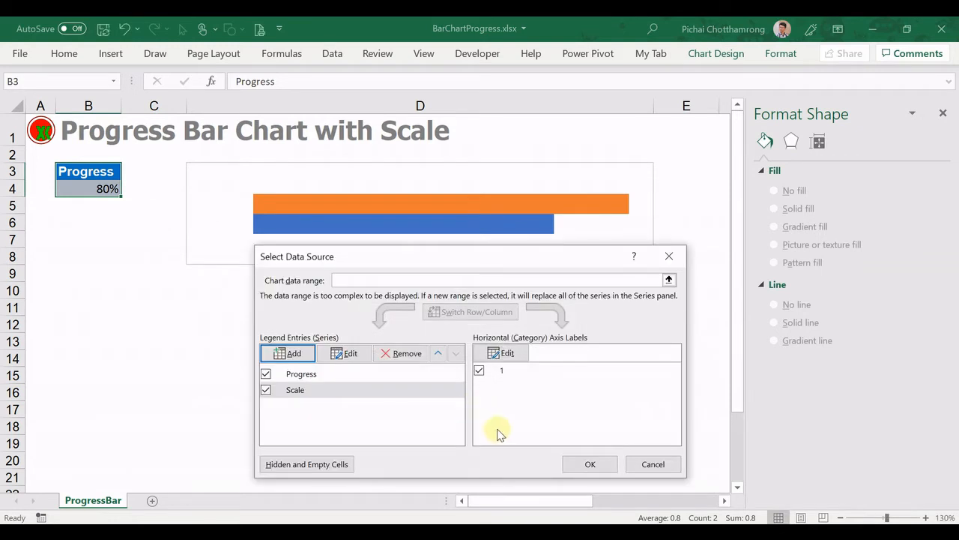
{"action": "left_click", "coordinate": [439, 352]}
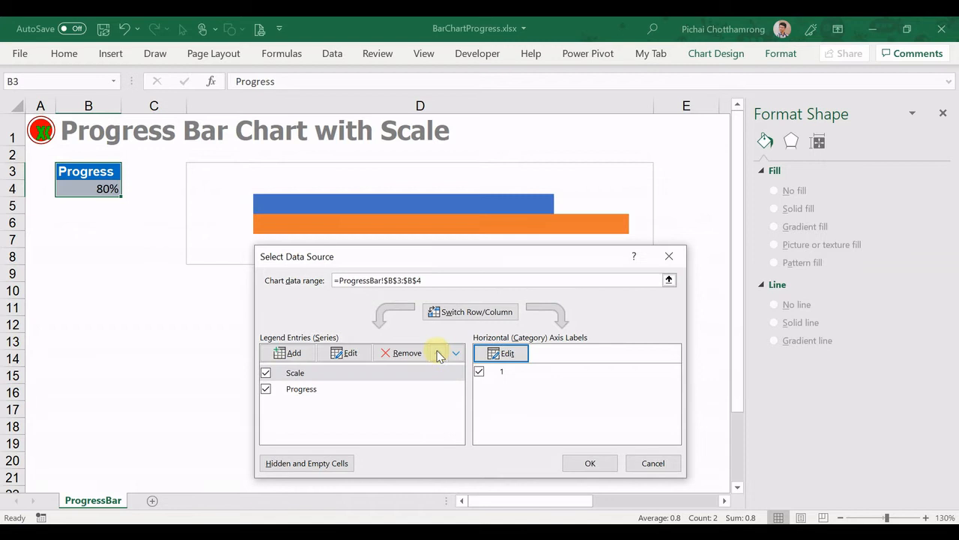
{"action": "left_click", "coordinate": [597, 466]}
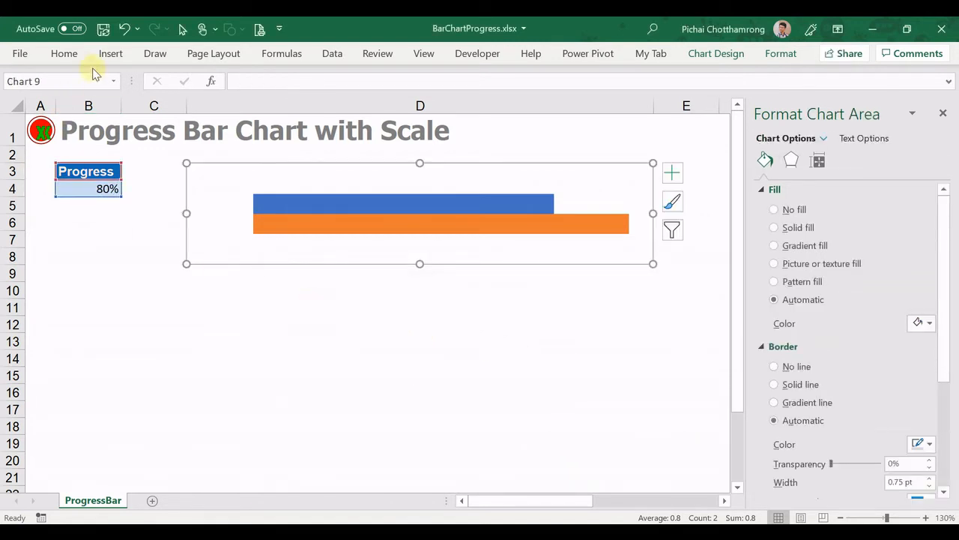
Step: Draw a small square with the Rectangle shape in column B below the Progress cell, spanning about rows 6 to 7
{"action": "left_click", "coordinate": [110, 53]}
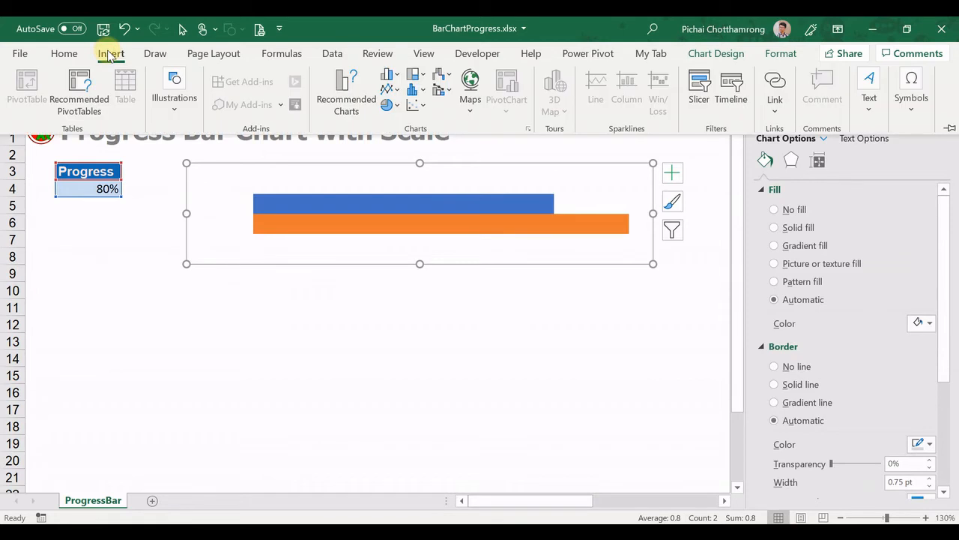
{"action": "left_click", "coordinate": [172, 105]}
{"action": "left_click", "coordinate": [230, 179]}
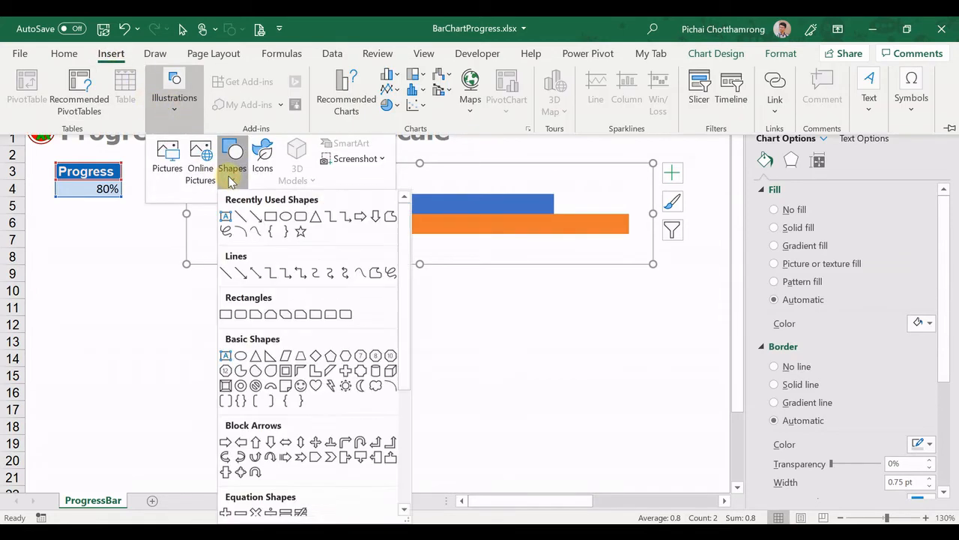
{"action": "left_click", "coordinate": [270, 216]}
{"action": "left_click_drag", "start_coordinate": [63, 214], "coordinate": [94, 243]}
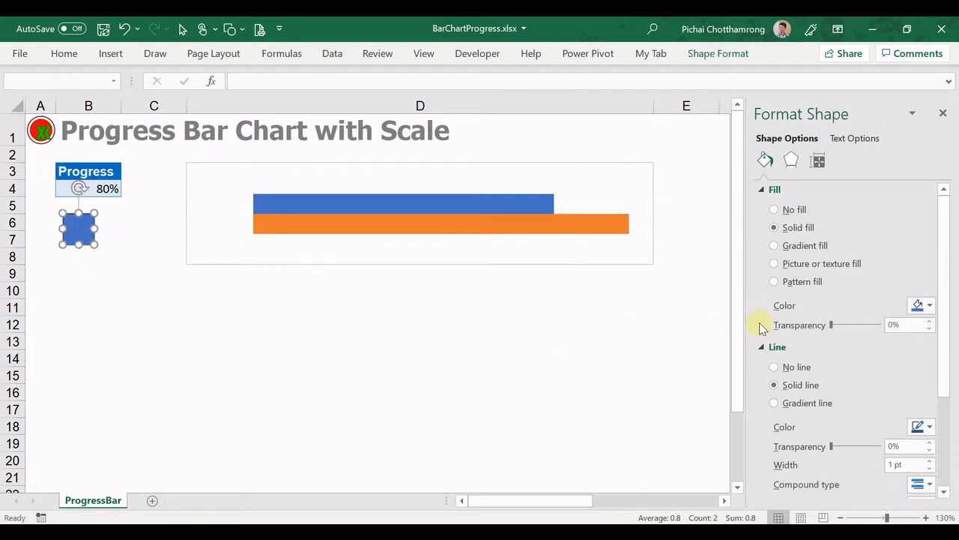
Step: Give the square a very light blue theme fill and a white outline
{"action": "left_click", "coordinate": [930, 307]}
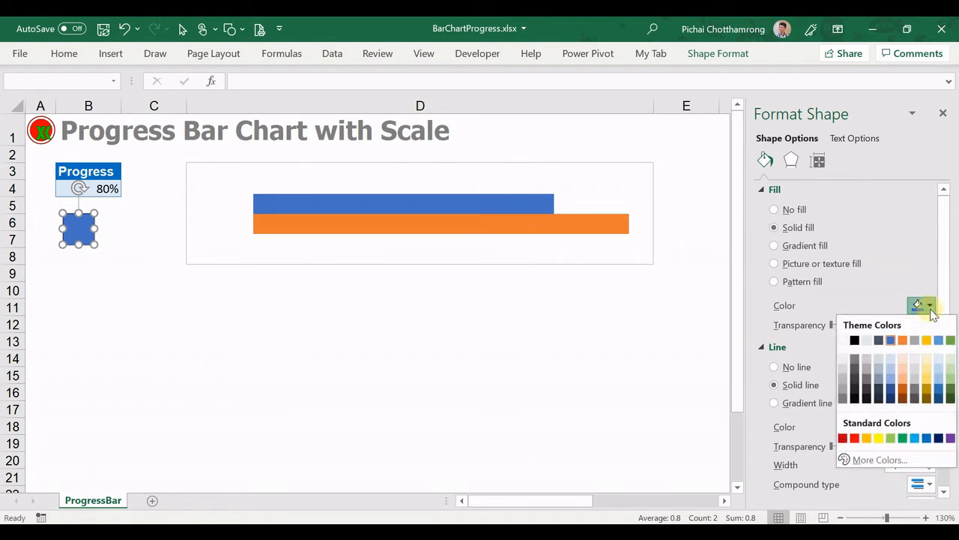
{"action": "left_click", "coordinate": [940, 361]}
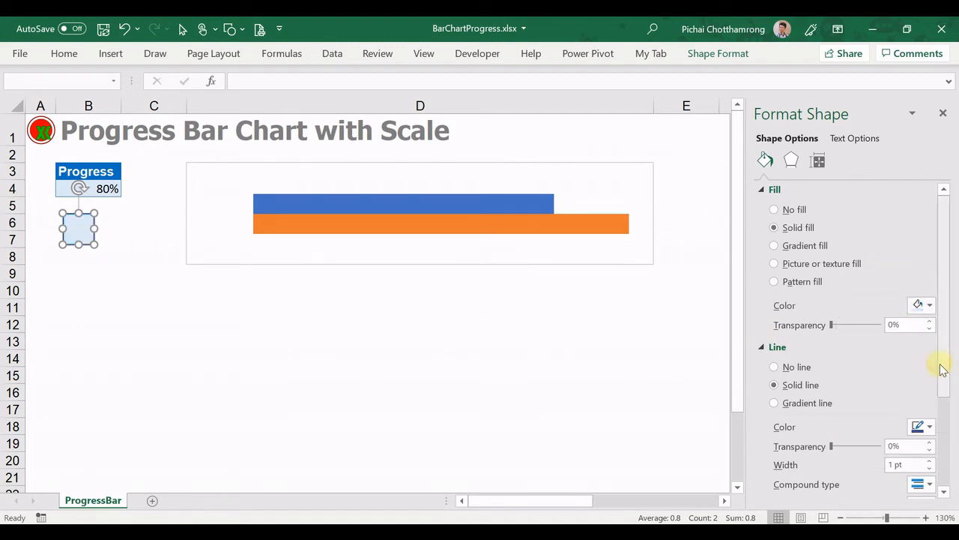
{"action": "left_click", "coordinate": [929, 428]}
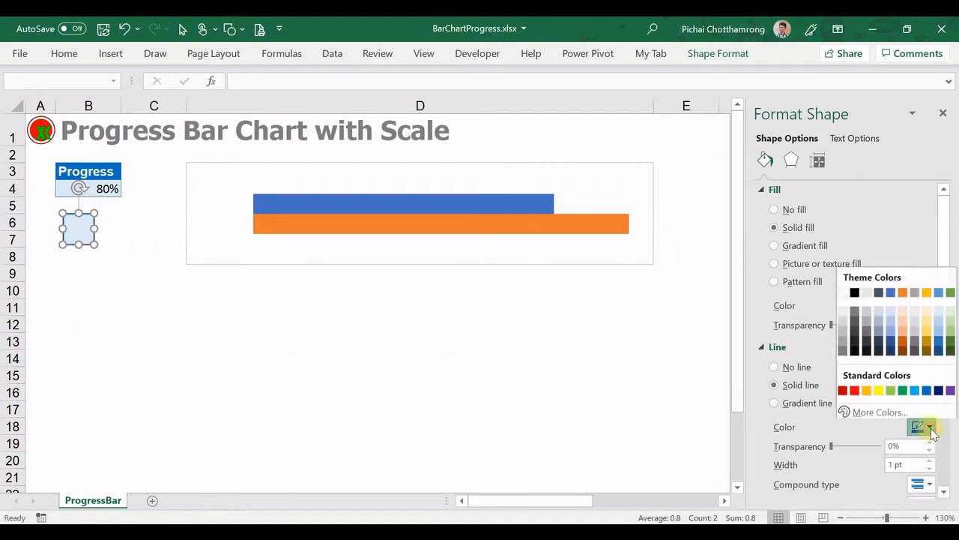
{"action": "left_click", "coordinate": [841, 290]}
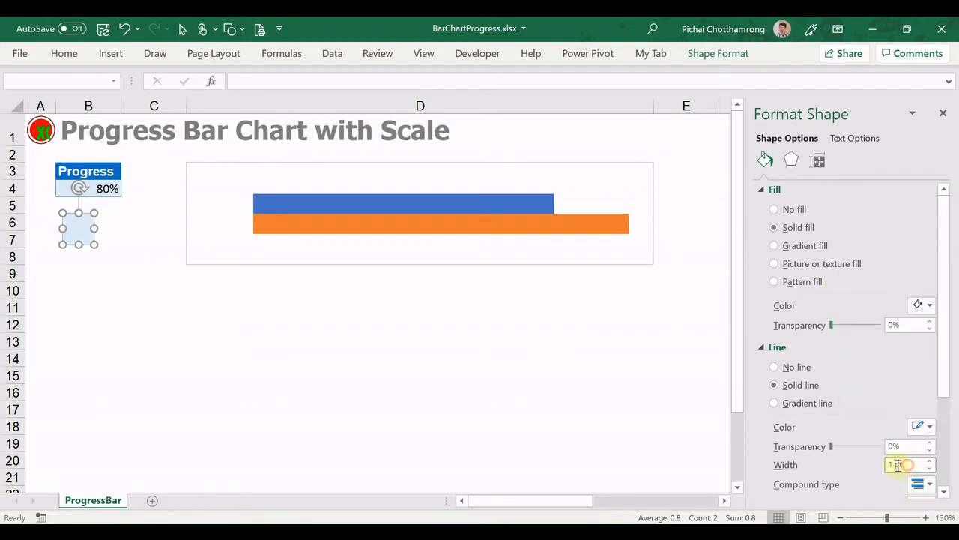
{"action": "left_click", "coordinate": [92, 273]}
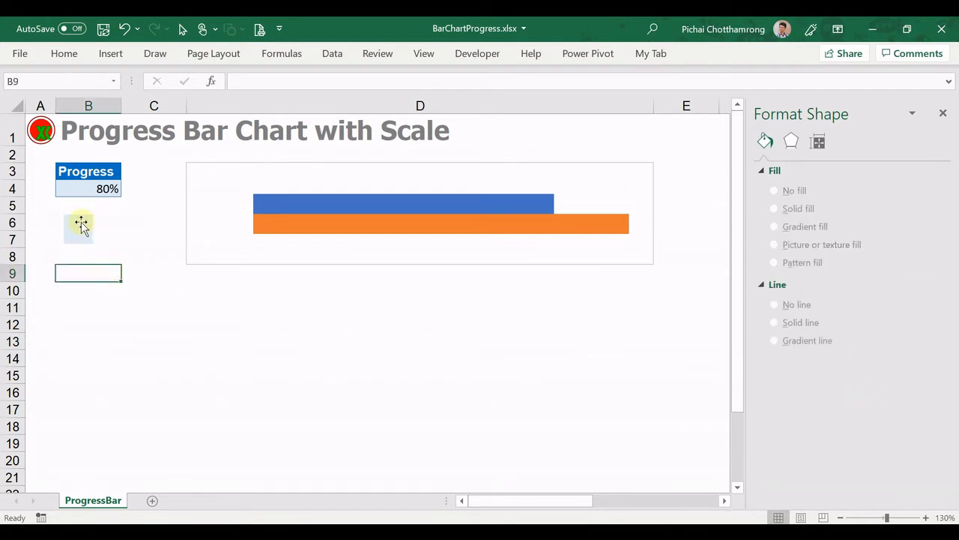
Step: Copy the light blue square and apply it as a picture fill from the clipboard to the Scale series
{"action": "right_click", "coordinate": [81, 224]}
{"action": "left_click", "coordinate": [112, 230]}
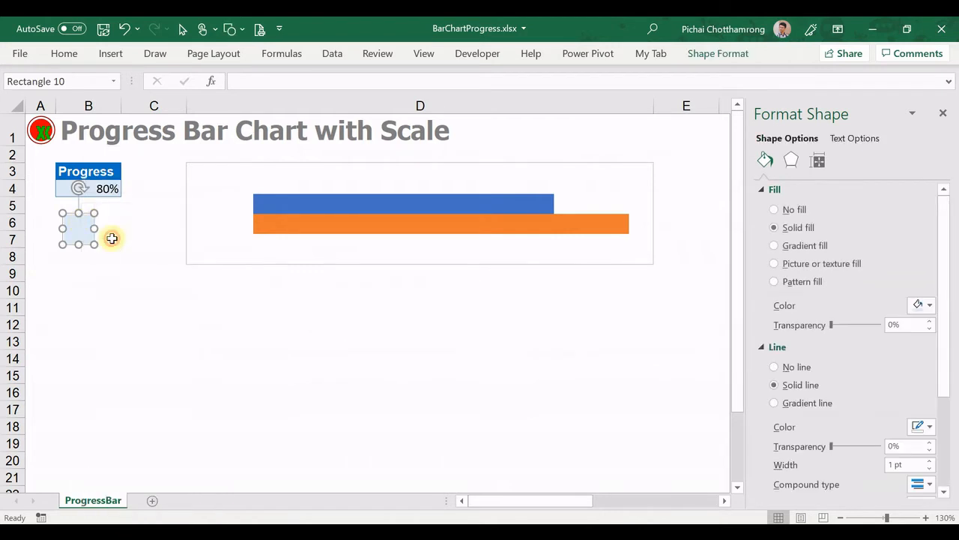
{"action": "left_click", "coordinate": [270, 225]}
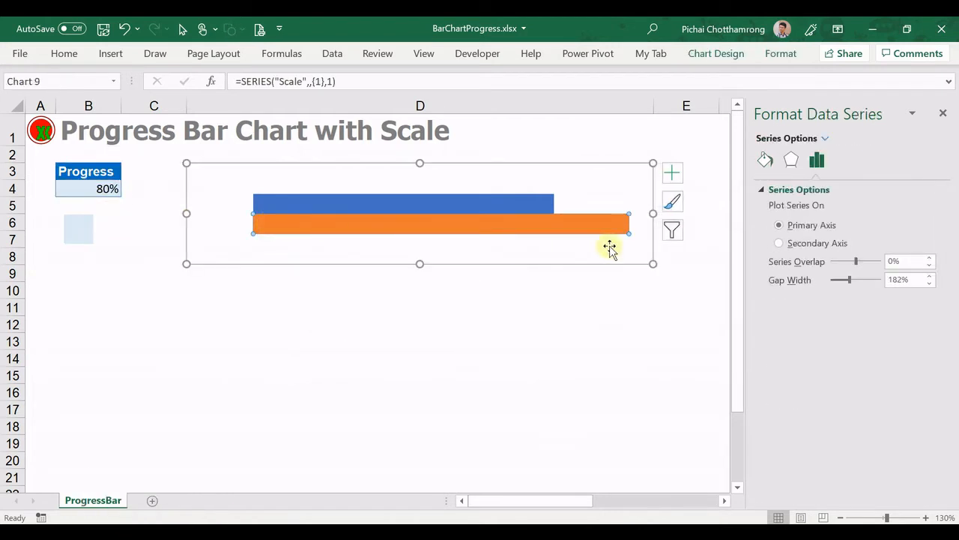
{"action": "left_click", "coordinate": [765, 161]}
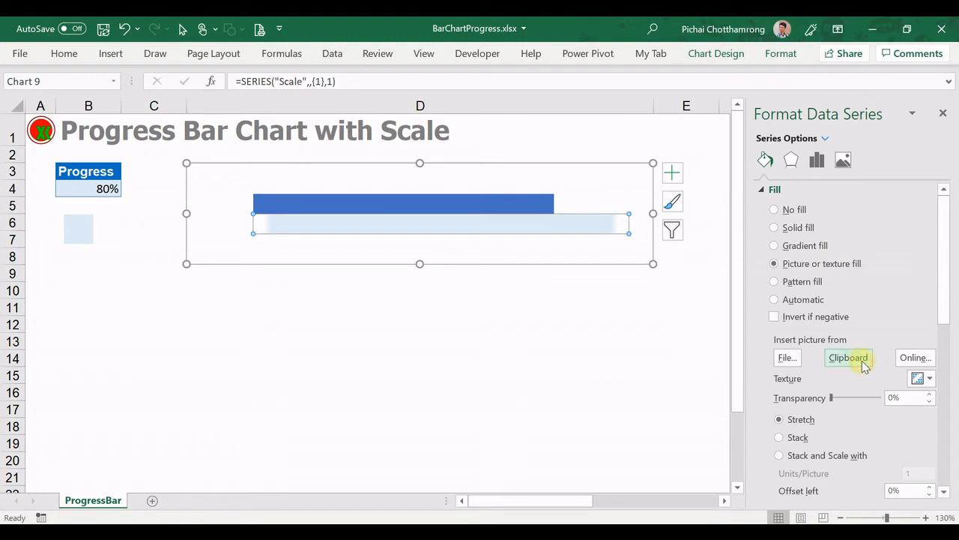
Step: Set the Scale series' picture fill to Stack and Scale with 0.1 units per picture
{"action": "scroll", "coordinate": [884, 412], "scroll_direction": "down", "scroll_amount": 3}
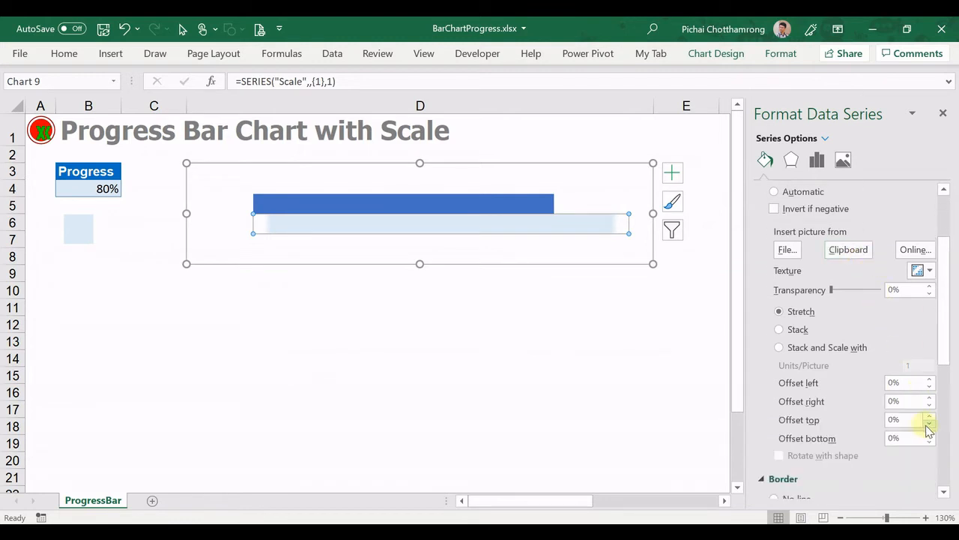
{"action": "left_click", "coordinate": [799, 350]}
{"action": "double_click", "coordinate": [916, 365]}
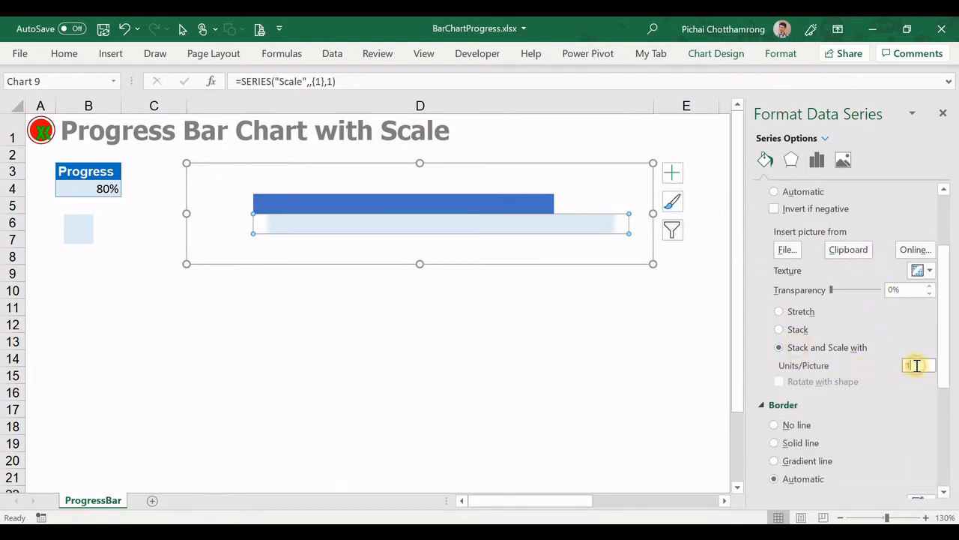
{"action": "type", "text": "0.1"}
{"action": "left_click", "coordinate": [844, 369]}
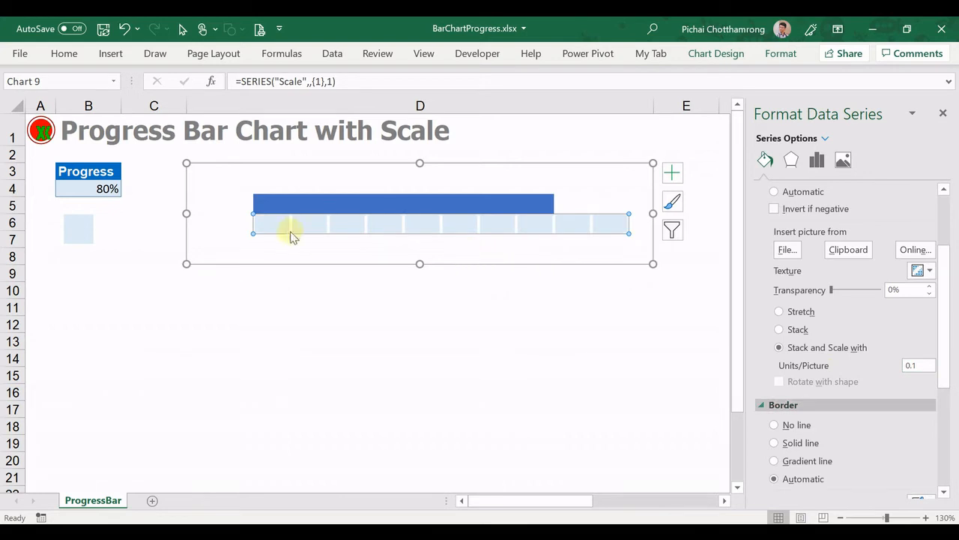
Step: Narrow the plot area slightly from its left edge to leave more space beside the bars
{"action": "left_click", "coordinate": [574, 206]}
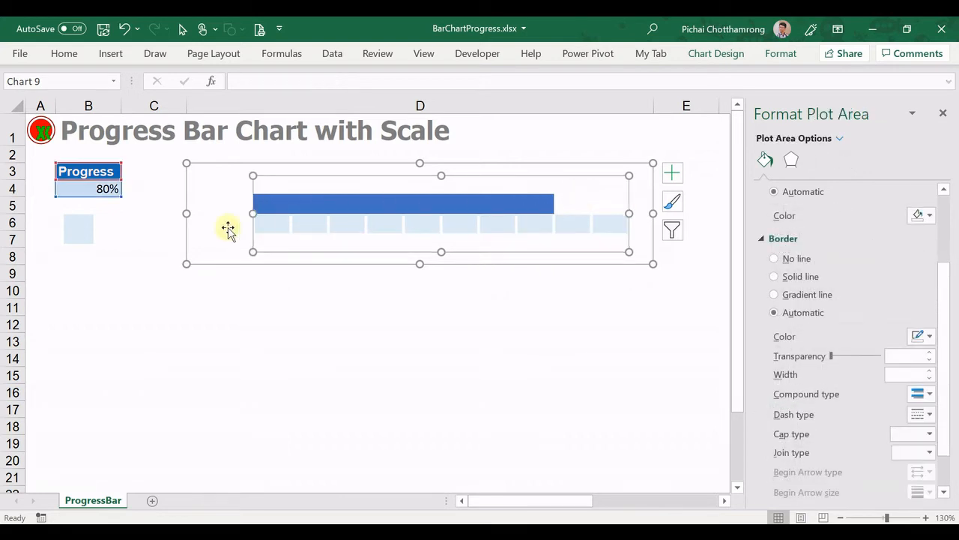
{"action": "left_click_drag", "start_coordinate": [251, 213], "coordinate": [272, 216]}
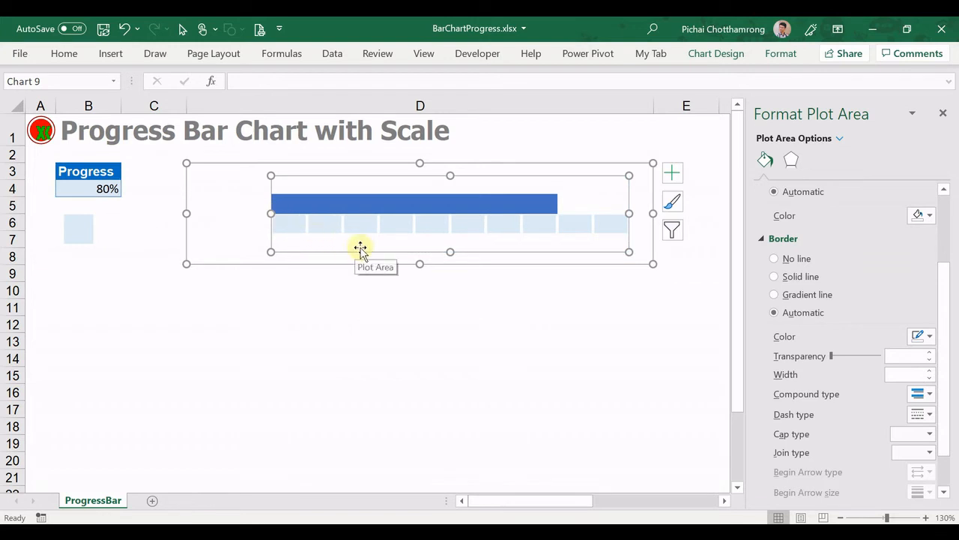
Step: Set the Progress series' overlap to 100% and its gap width to 0%
{"action": "left_click", "coordinate": [393, 200]}
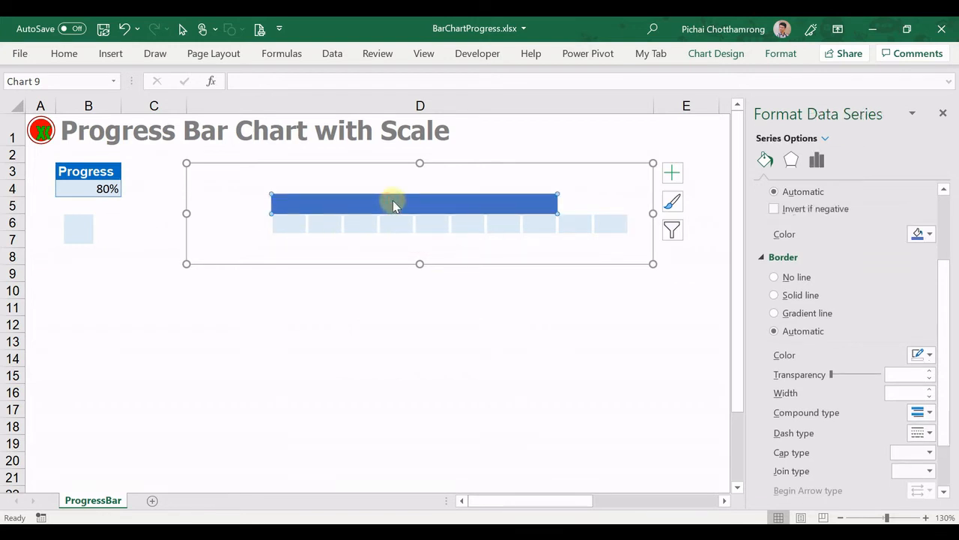
{"action": "left_click", "coordinate": [816, 160]}
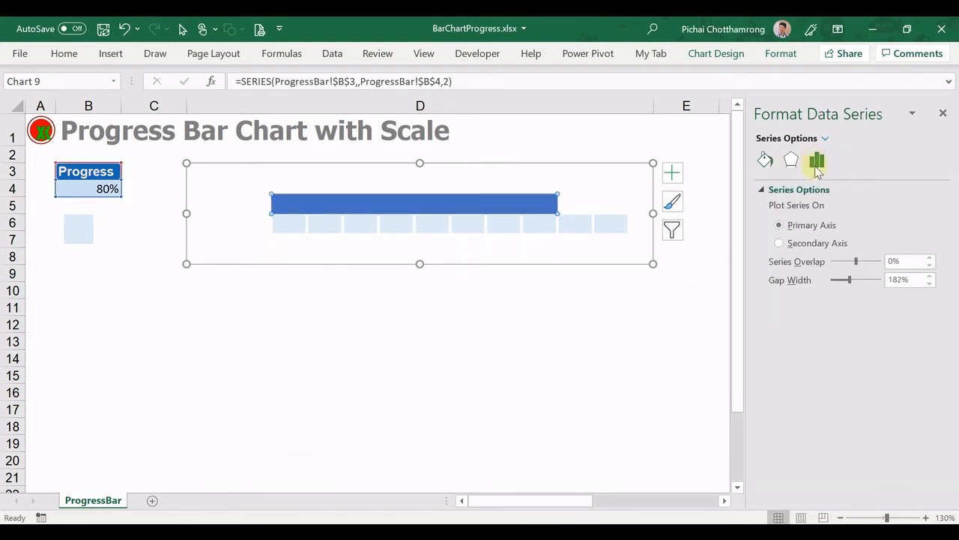
{"action": "left_click_drag", "start_coordinate": [905, 261], "coordinate": [864, 282]}
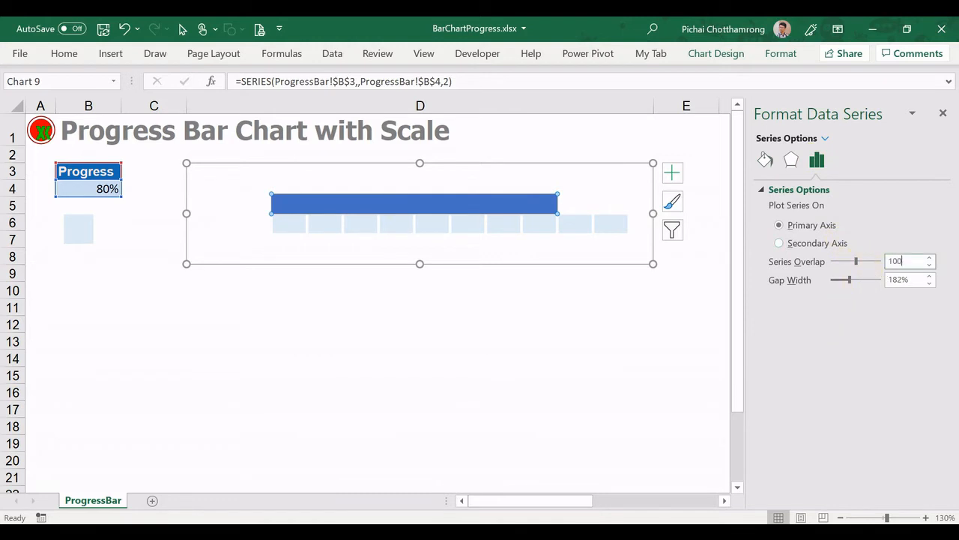
{"action": "key", "text": "Tab"}
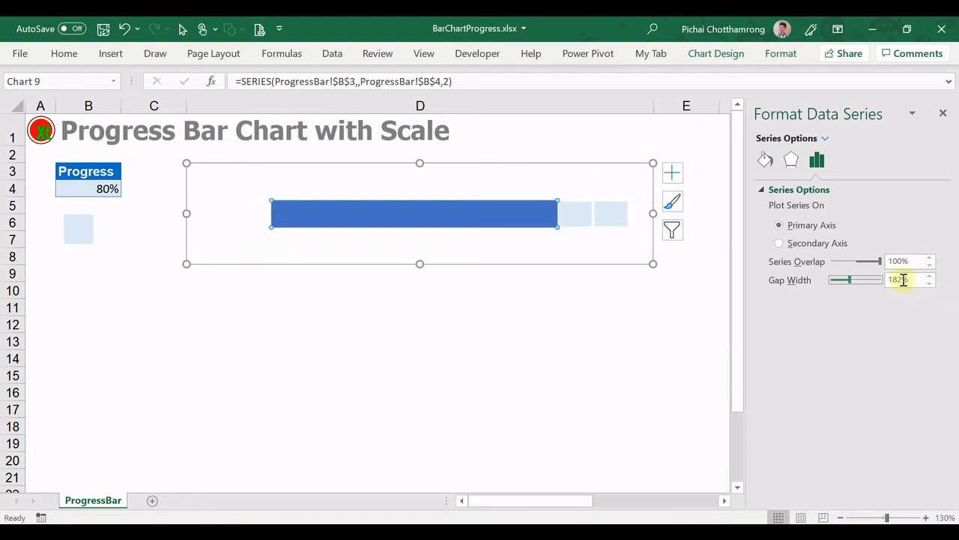
{"action": "left_click_drag", "start_coordinate": [913, 281], "coordinate": [870, 280]}
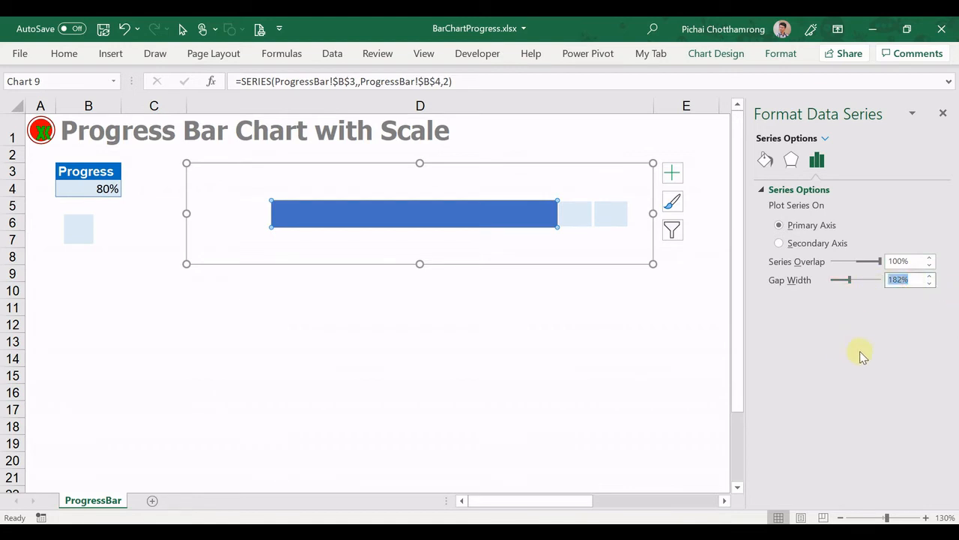
{"action": "type", "text": "0"}
{"action": "key", "text": "Return"}
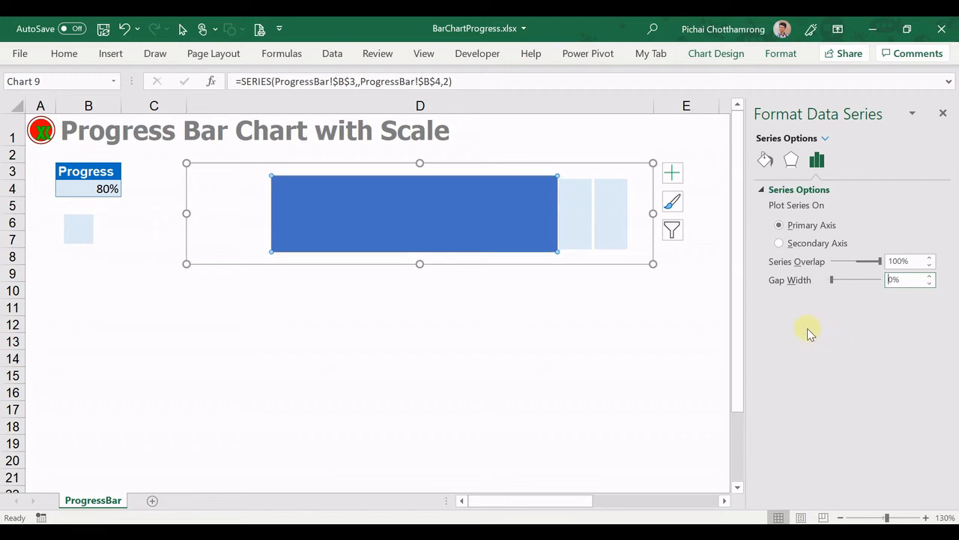
Step: Give the Progress bar a solid fill in standard Blue with 40% transparency
{"action": "left_click", "coordinate": [474, 218]}
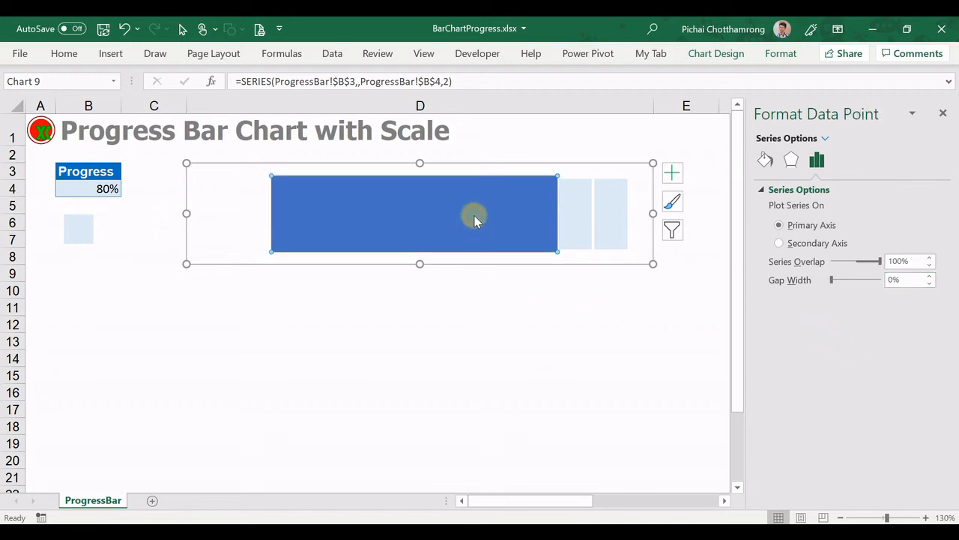
{"action": "left_click", "coordinate": [765, 165]}
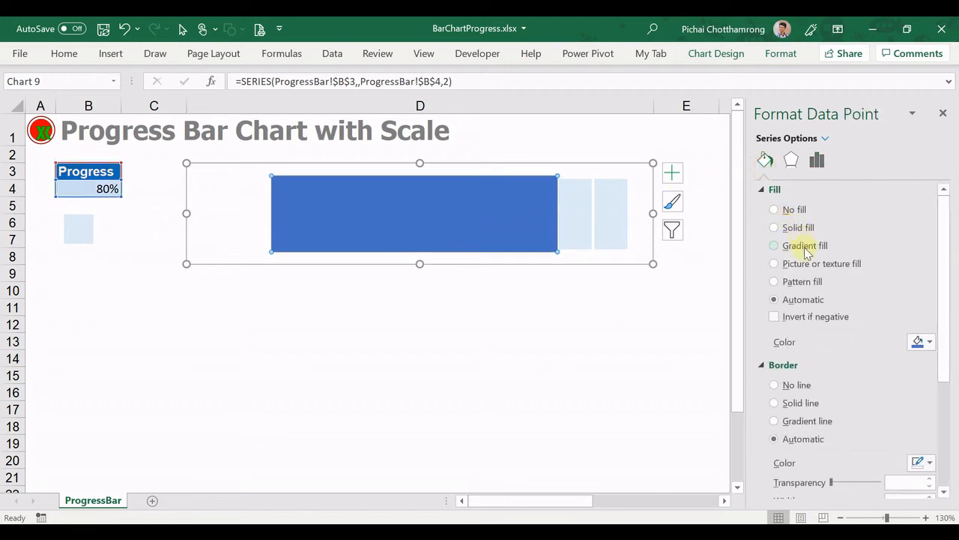
{"action": "left_click", "coordinate": [798, 229]}
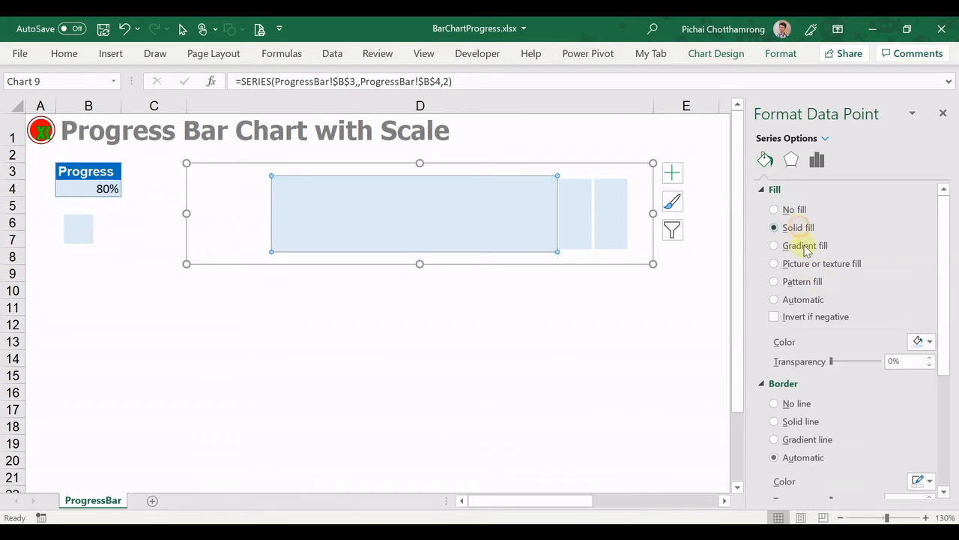
{"action": "left_click", "coordinate": [929, 342]}
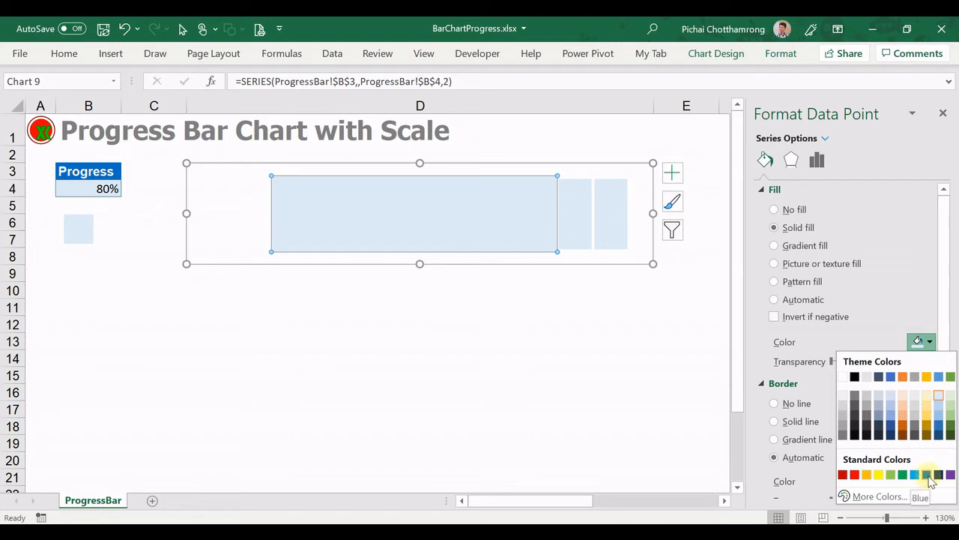
{"action": "left_click", "coordinate": [926, 475]}
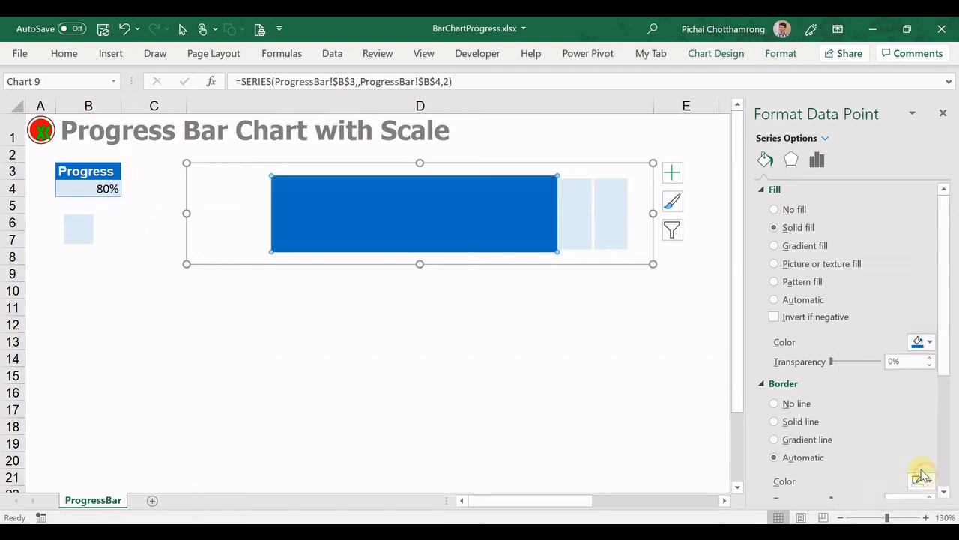
{"action": "left_click", "coordinate": [888, 361]}
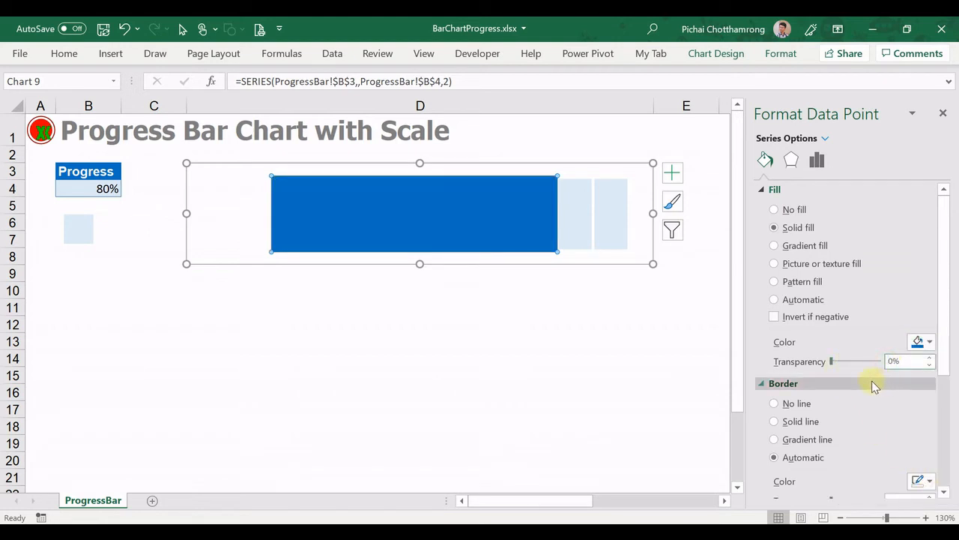
{"action": "type", "text": "4"}
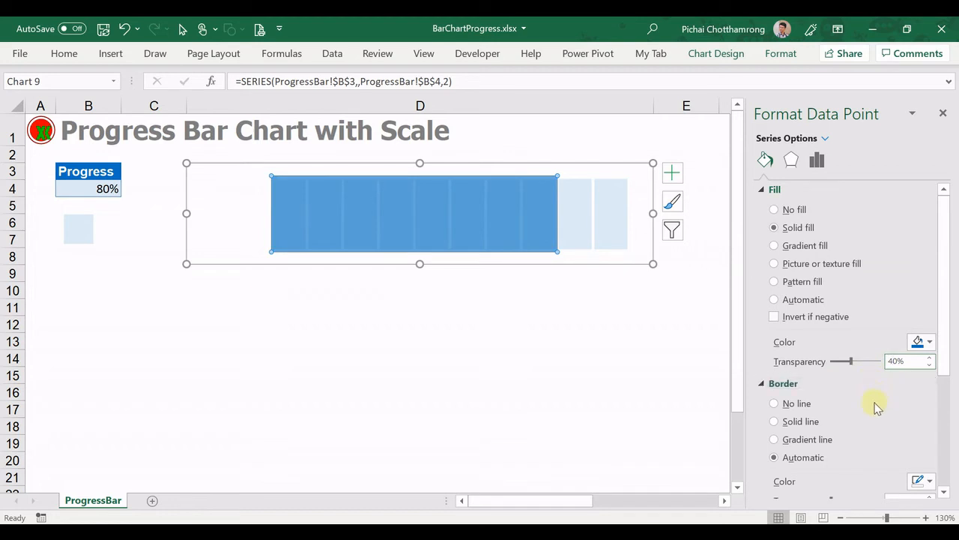
Step: Give the Progress bar a solid border line with a width of 1 pt
{"action": "left_click", "coordinate": [816, 423]}
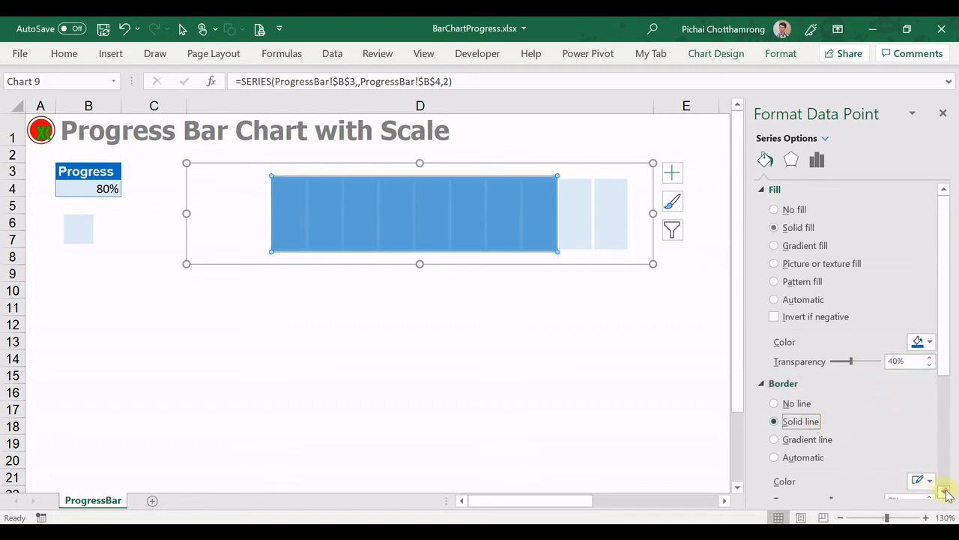
{"action": "left_click", "coordinate": [943, 491]}
{"action": "left_click", "coordinate": [943, 492]}
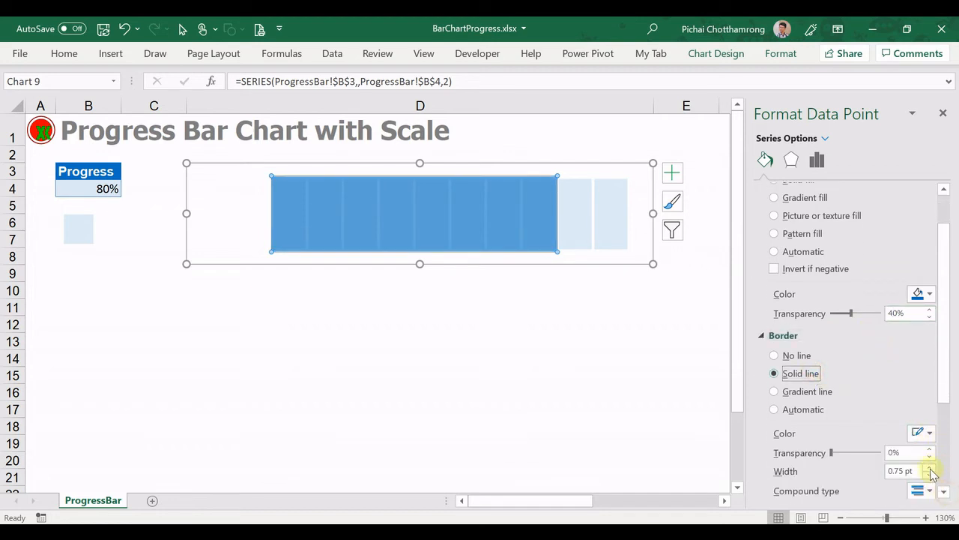
{"action": "left_click", "coordinate": [930, 467]}
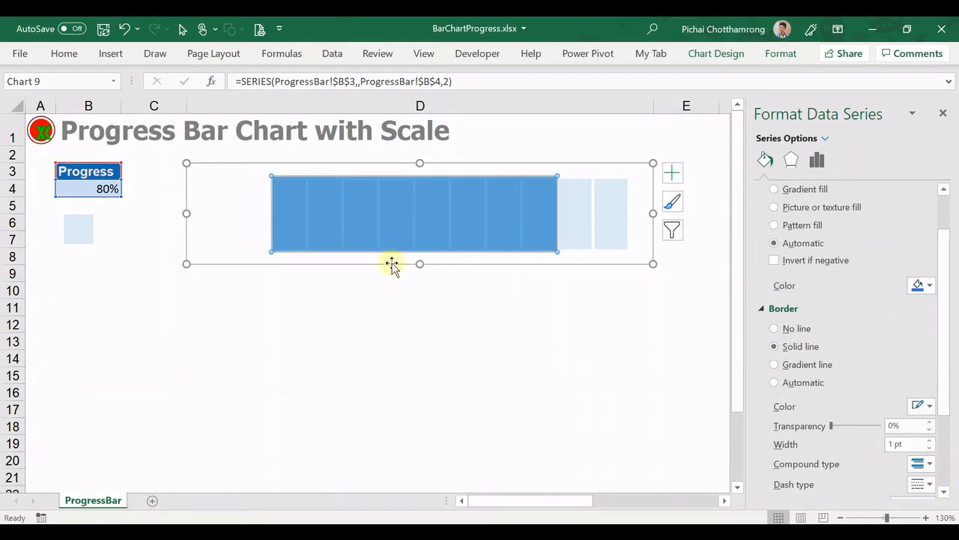
Step: Reduce the chart's height so its lower edge aligns with the bottom of row 5
{"action": "left_click", "coordinate": [417, 261]}
{"action": "left_click_drag", "start_coordinate": [417, 261], "coordinate": [421, 213]}
{"action": "key", "text": "alt"}
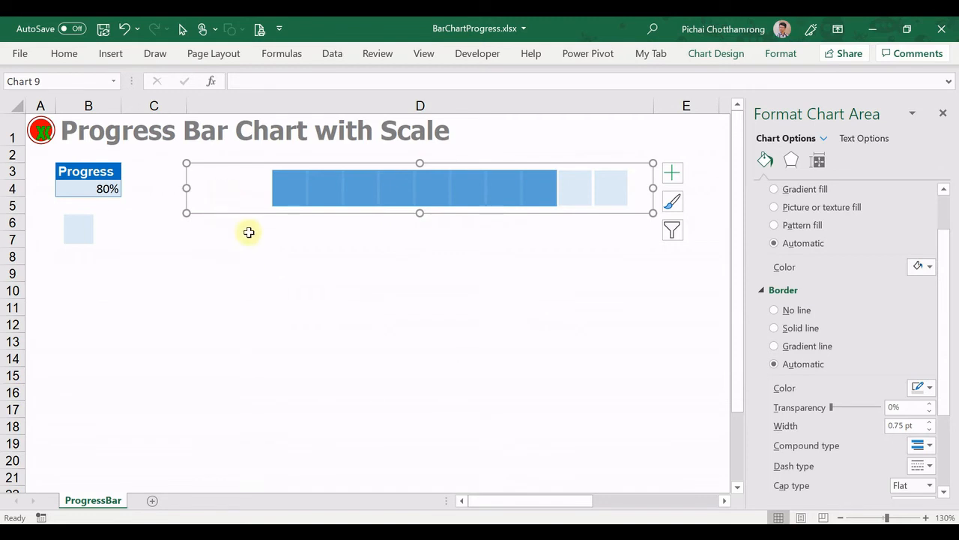
Step: Insert a text box inside the chart, filling the empty space to the left of the bar
{"action": "left_click", "coordinate": [111, 53]}
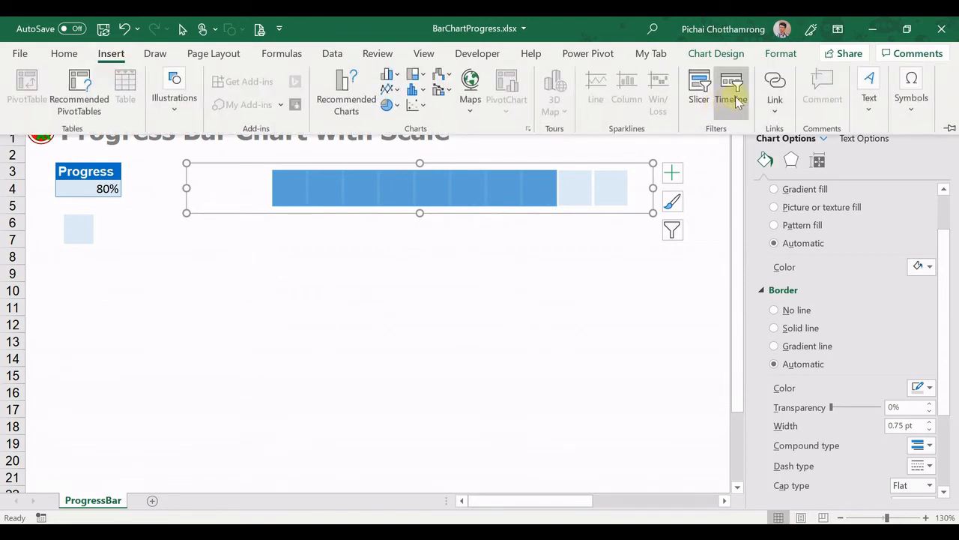
{"action": "left_click", "coordinate": [869, 94]}
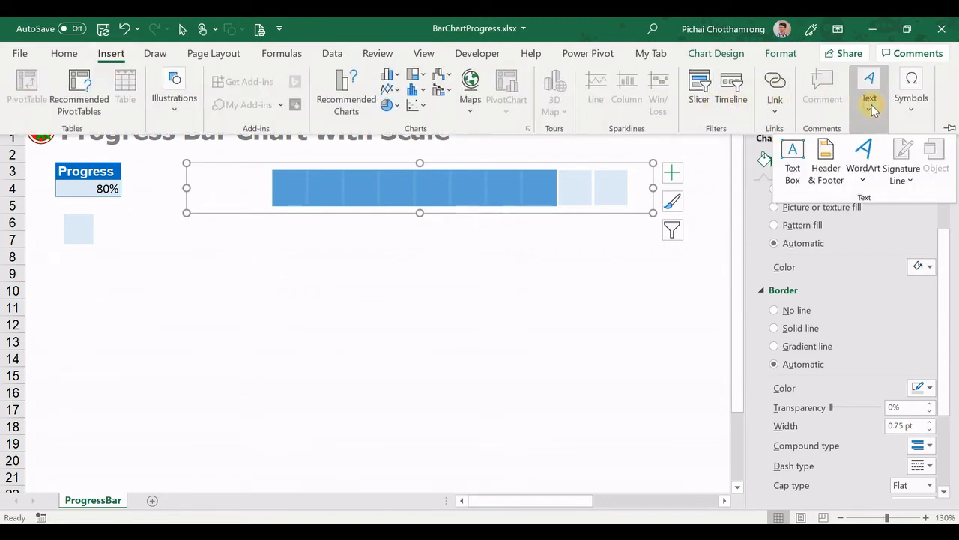
{"action": "left_click", "coordinate": [793, 153]}
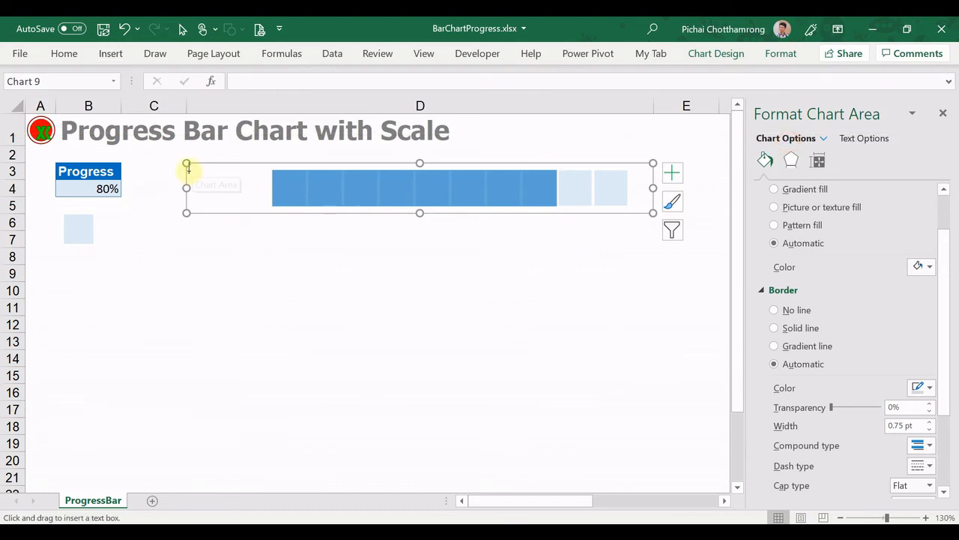
{"action": "left_click_drag", "start_coordinate": [189, 171], "coordinate": [271, 205]}
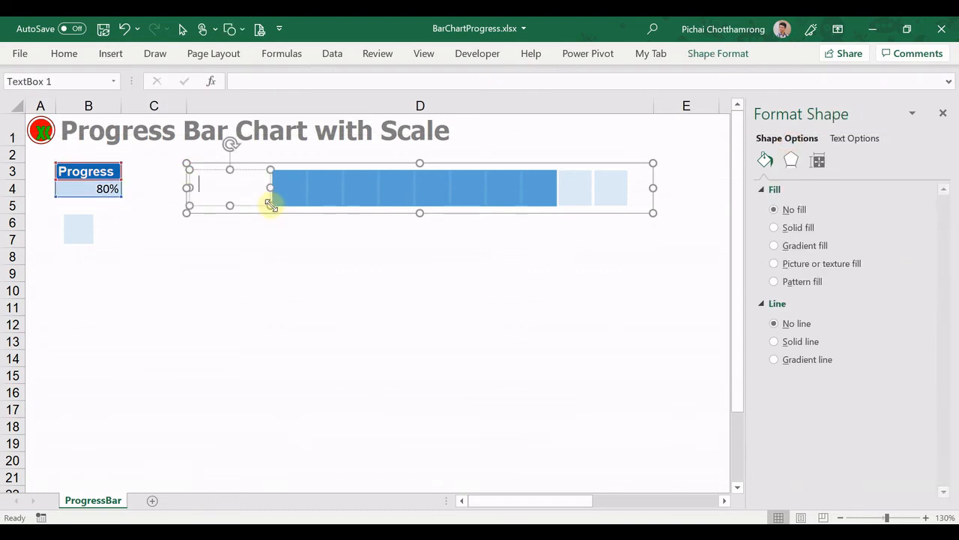
Step: Link the text box to the Progress value with the formula =ProgressBar!$B$4
{"action": "left_click", "coordinate": [261, 81]}
{"action": "type", "text": "="}
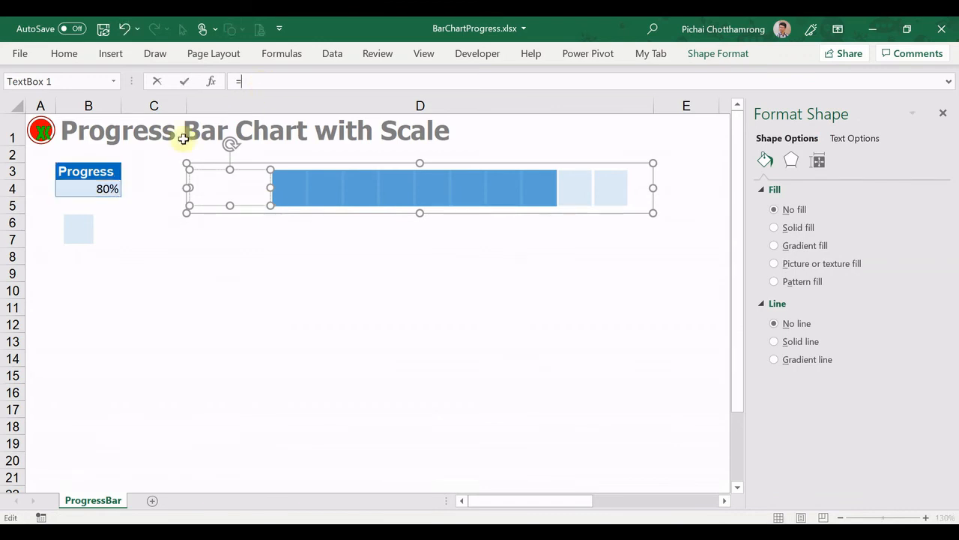
{"action": "left_click", "coordinate": [98, 188]}
{"action": "key", "text": "Return"}
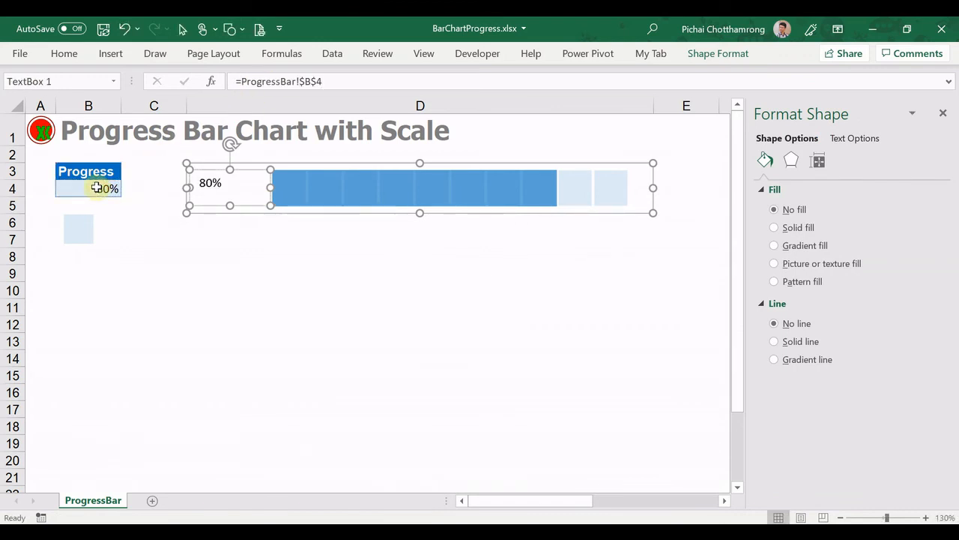
Step: Format the text box's percentage in Calibri (Body), size 20, bold
{"action": "left_click", "coordinate": [64, 53]}
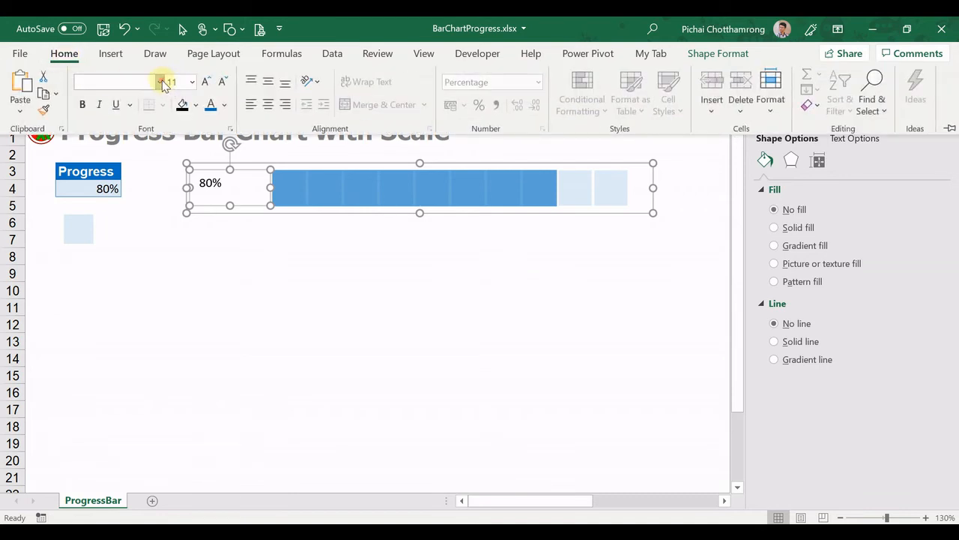
{"action": "left_click", "coordinate": [160, 82]}
{"action": "left_click", "coordinate": [120, 142]}
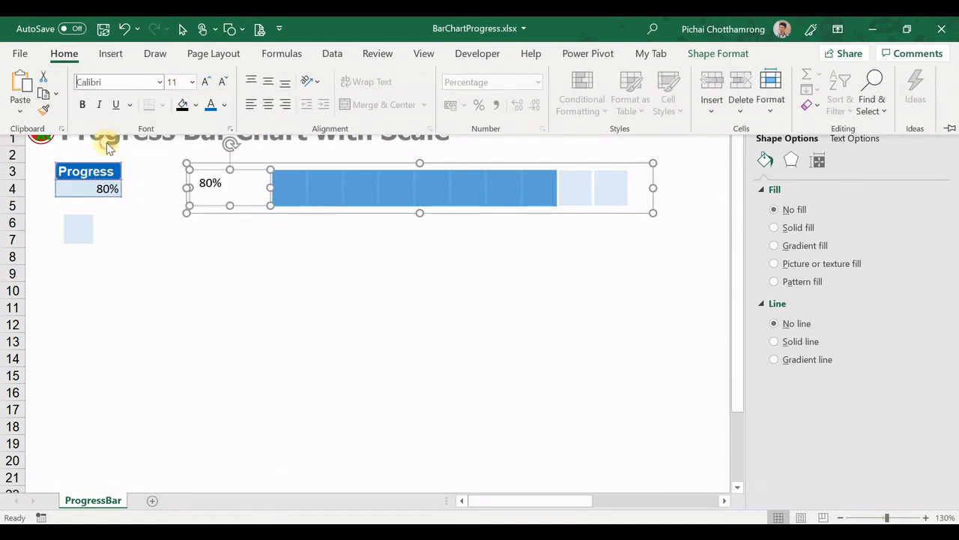
{"action": "left_click", "coordinate": [178, 80]}
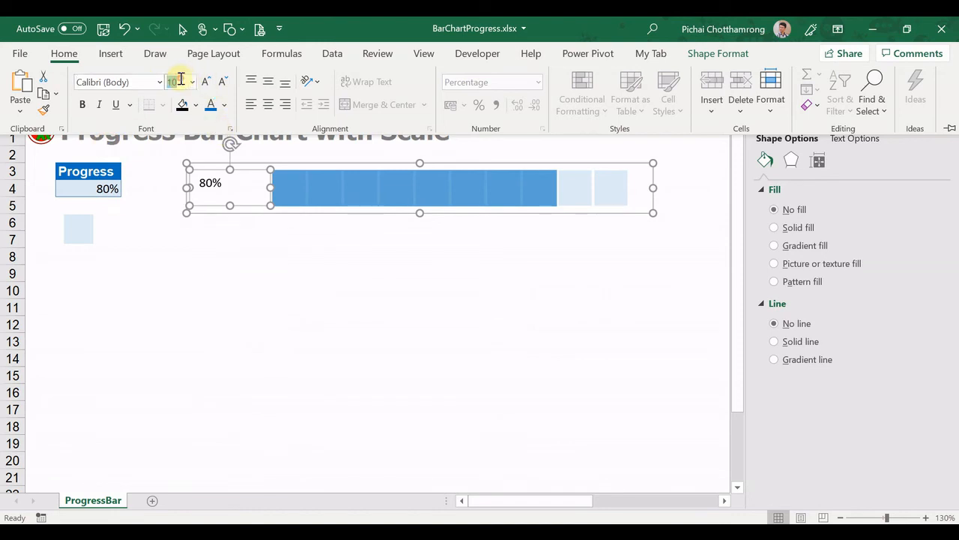
{"action": "type", "text": "20"}
{"action": "key", "text": "Return"}
{"action": "left_click", "coordinate": [82, 106]}
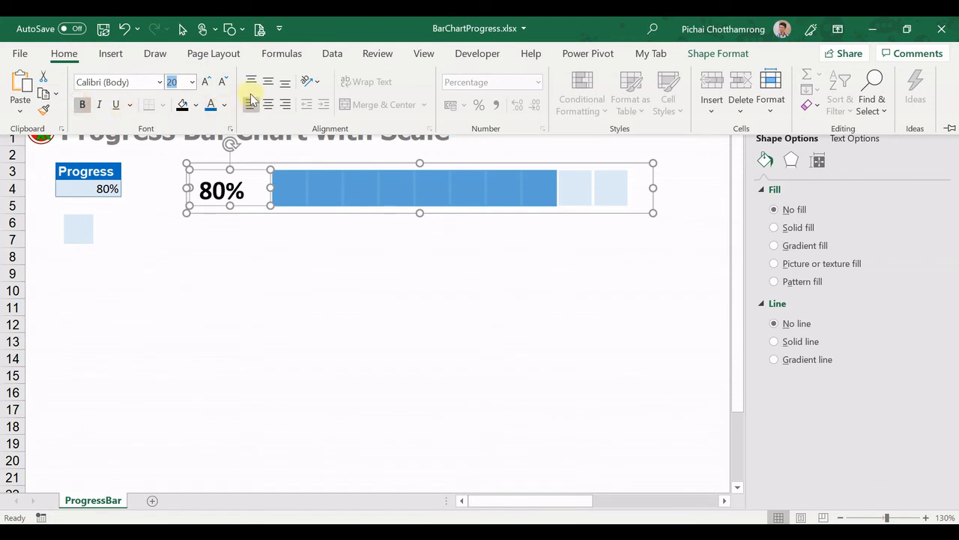
Step: Right-align and vertically centre the percentage label in its text box, and colour its text blue
{"action": "left_click", "coordinate": [284, 104]}
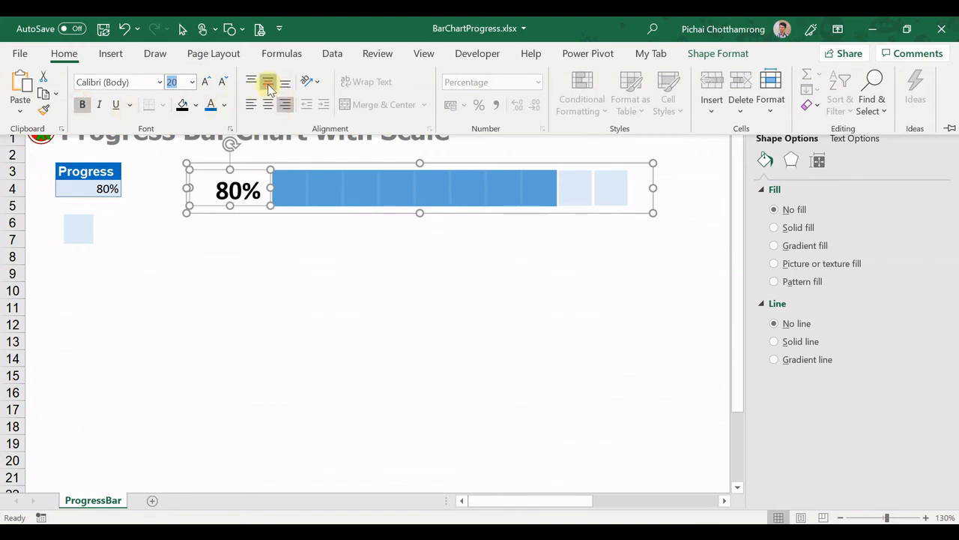
{"action": "left_click", "coordinate": [269, 84]}
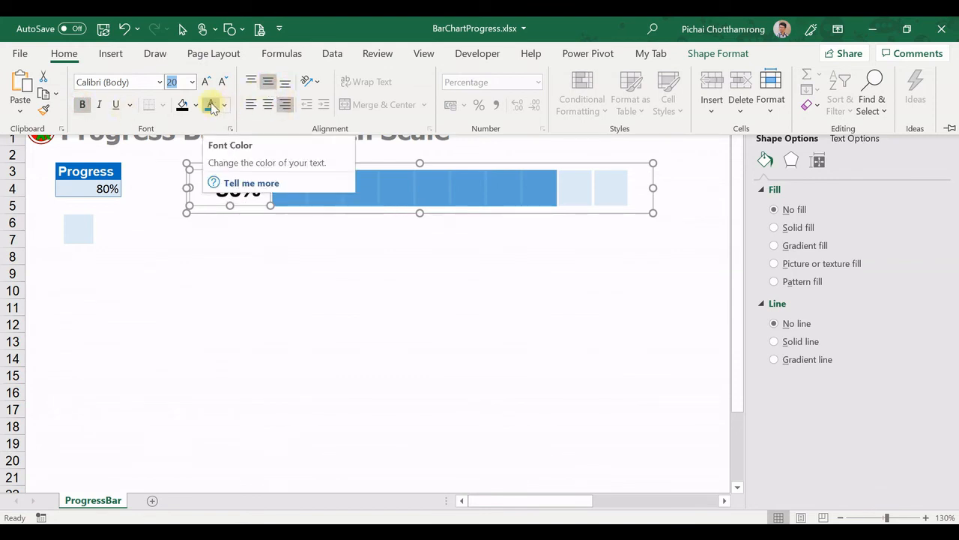
{"action": "left_click", "coordinate": [212, 106]}
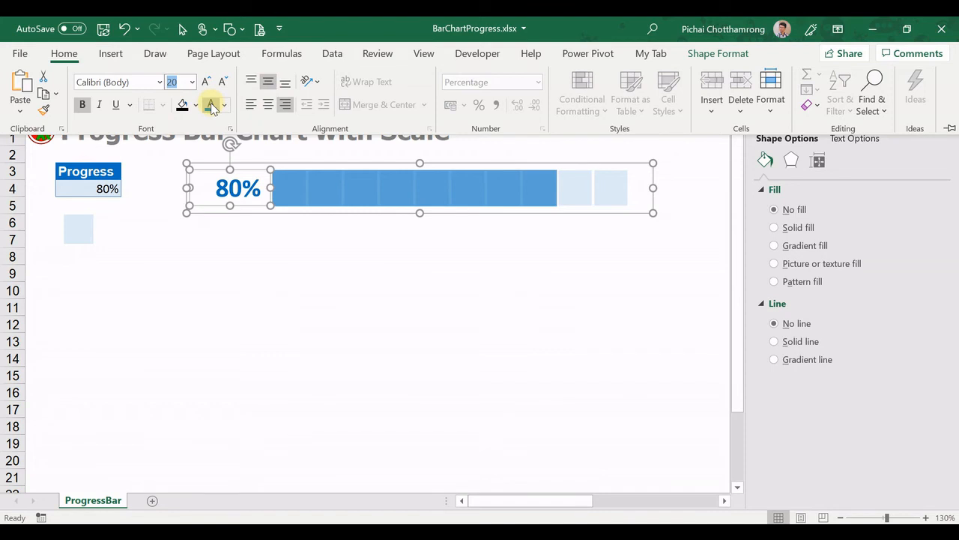
{"action": "left_click", "coordinate": [135, 229]}
{"action": "left_click", "coordinate": [129, 229]}
Step: Test the chart by setting the Progress value in cell B4 to 100%
{"action": "left_click", "coordinate": [83, 192]}
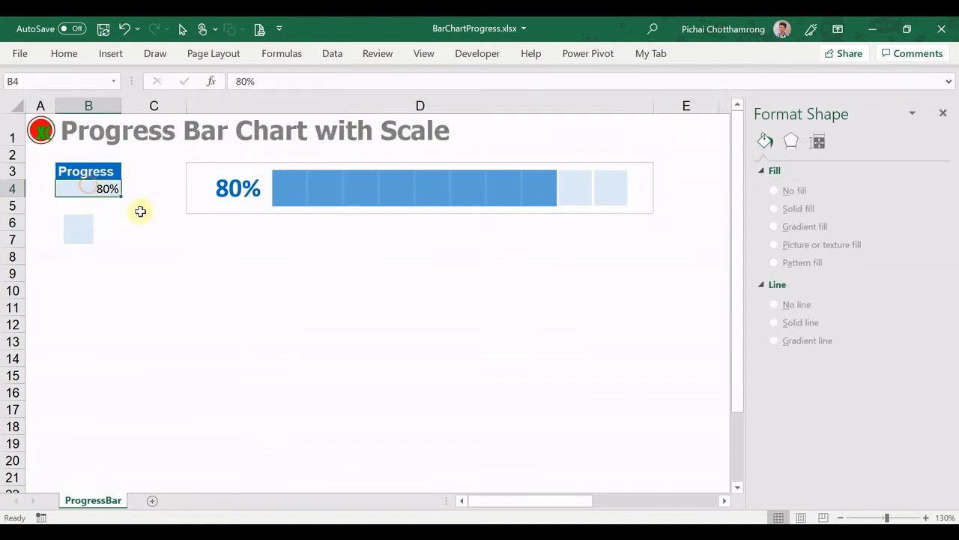
{"action": "type", "text": "100"}
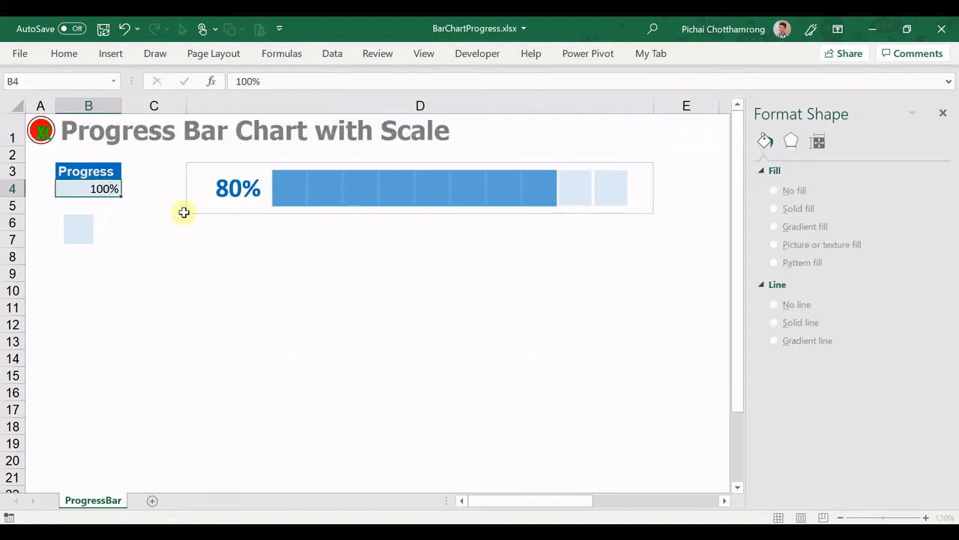
{"action": "key", "text": "Return"}
{"action": "key", "text": "Up"}
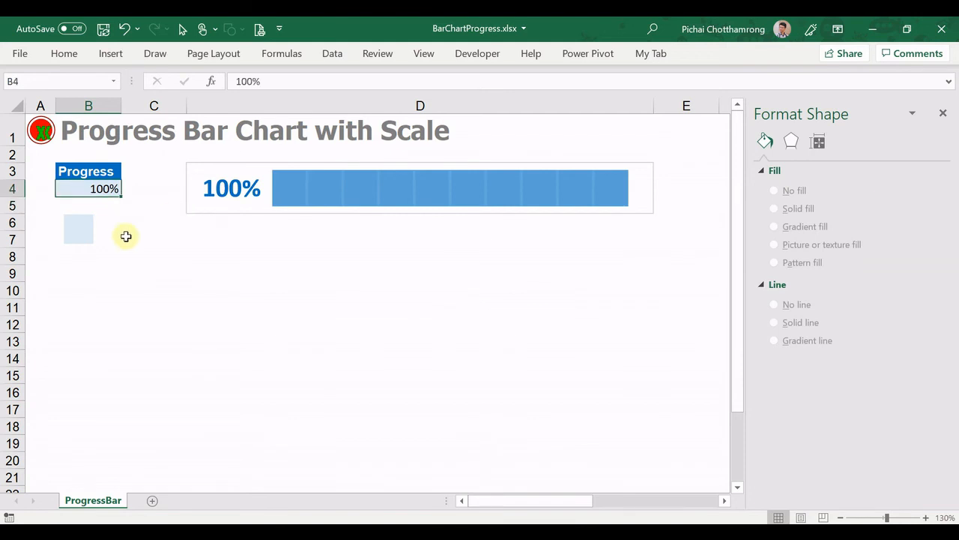
Step: Delete the spare light blue square below the Progress cell
{"action": "left_click", "coordinate": [73, 239]}
{"action": "key", "text": "Delete"}
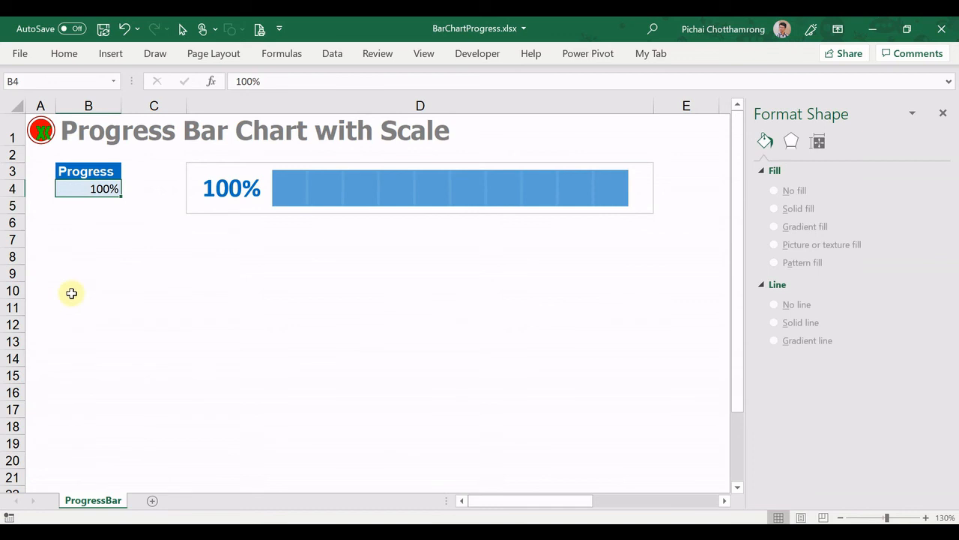
Step: Test the chart with Progress values of 10%, 15%, 20% and 25% in cell B4, and finish by restoring 80%
{"action": "type", "text": "10"}
{"action": "key", "text": "Return"}
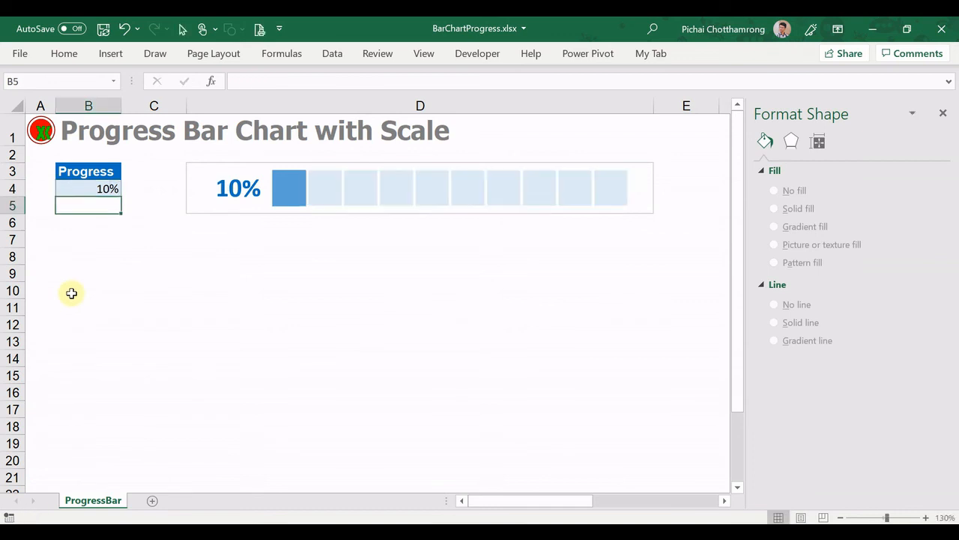
{"action": "key", "text": "Up"}
{"action": "type", "text": "15"}
{"action": "key", "text": "ctrl+Return"}
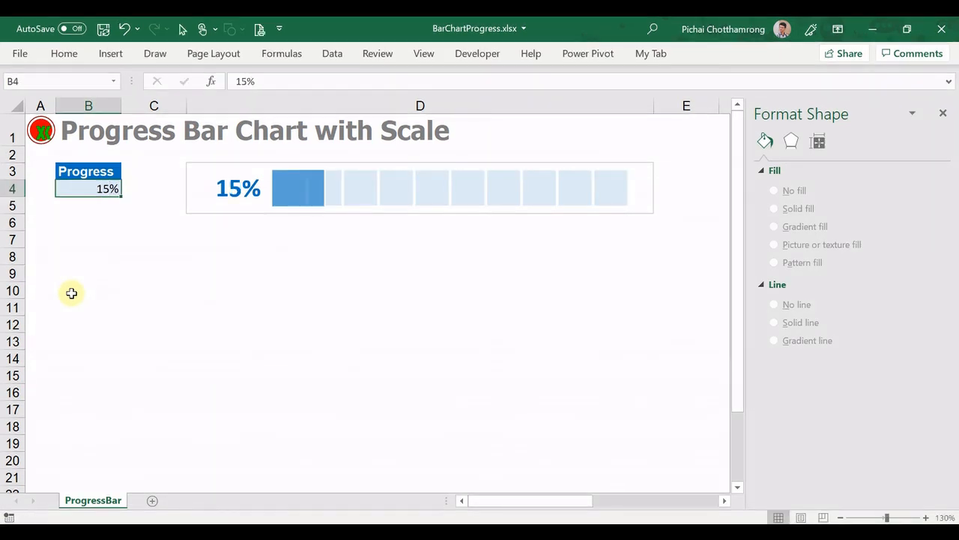
{"action": "type", "text": "20"}
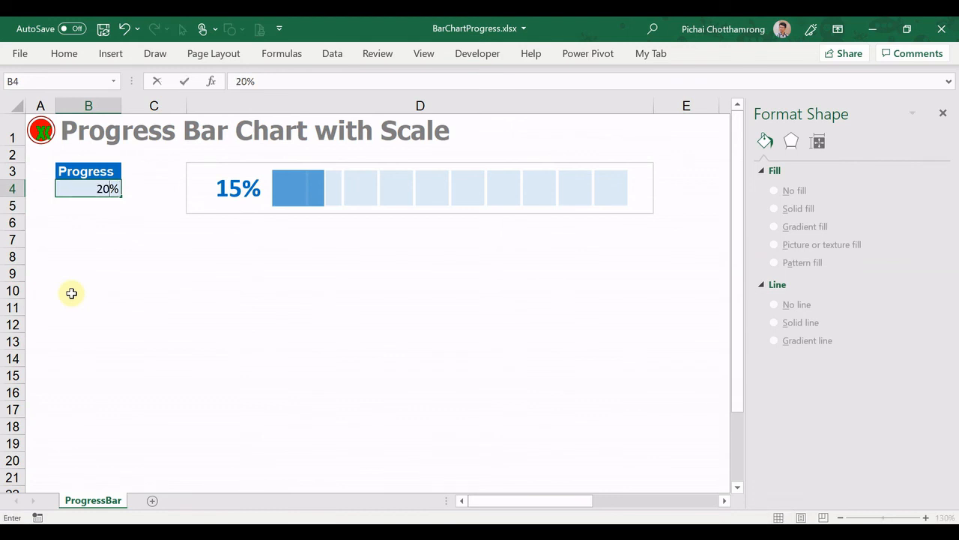
{"action": "key", "text": "ctrl+Return"}
{"action": "type", "text": "25"}
{"action": "key", "text": "ctrl+Return"}
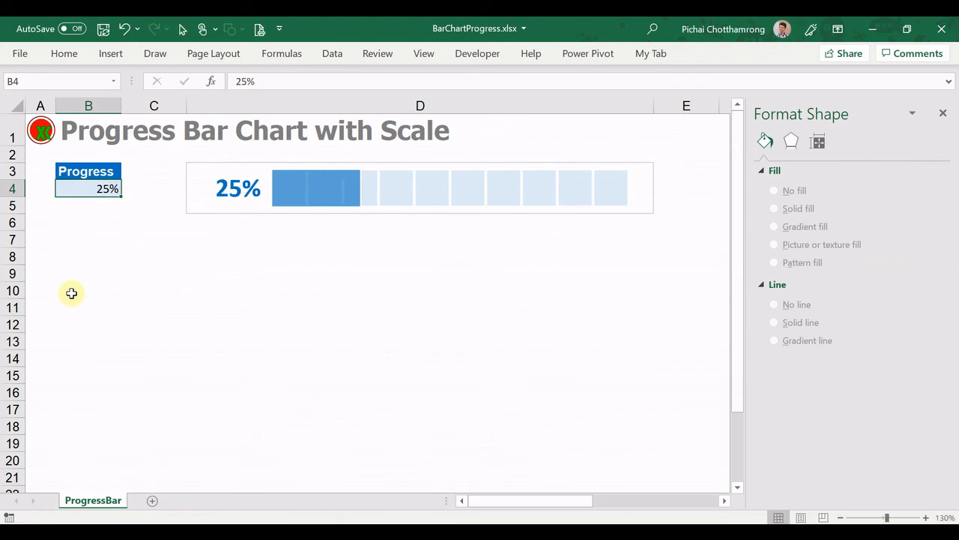
{"action": "type", "text": "80"}
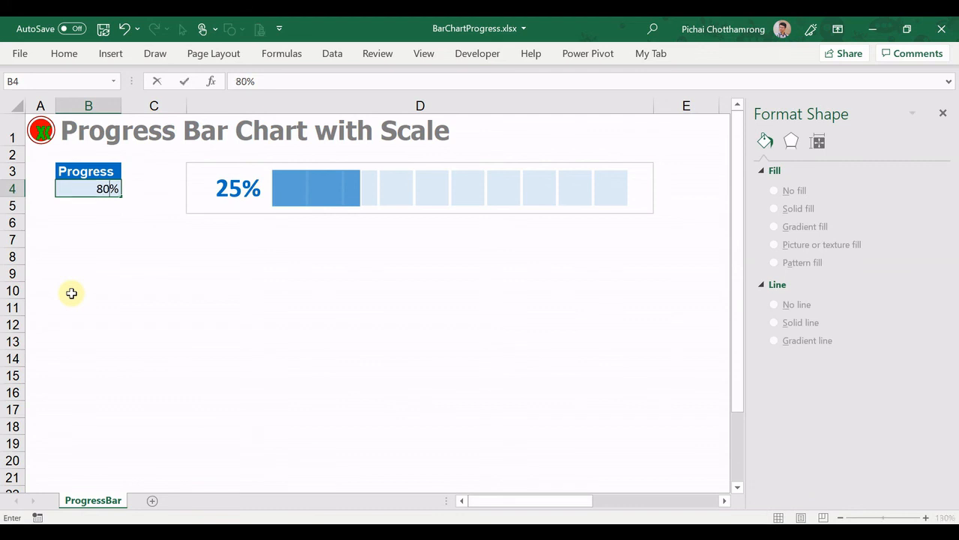
{"action": "key", "text": "ctrl+Return"}
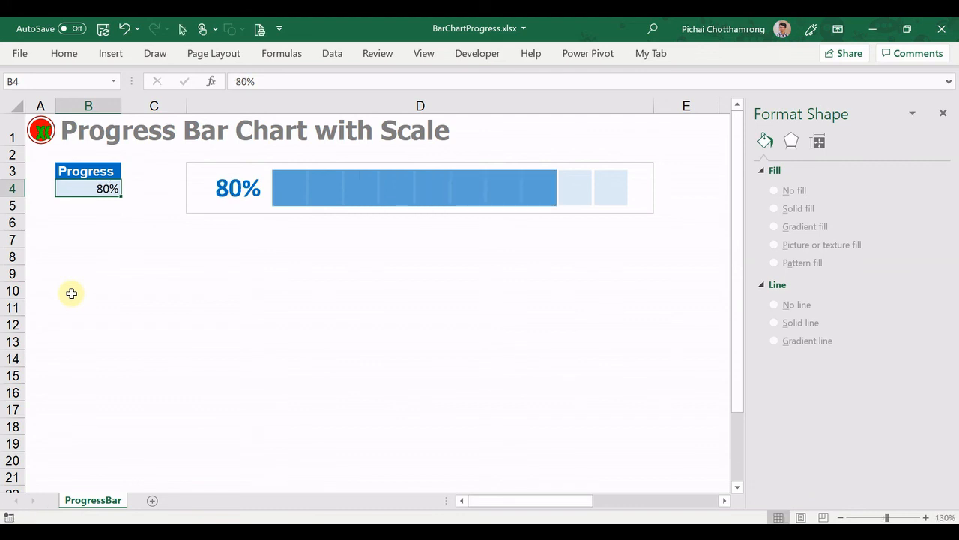